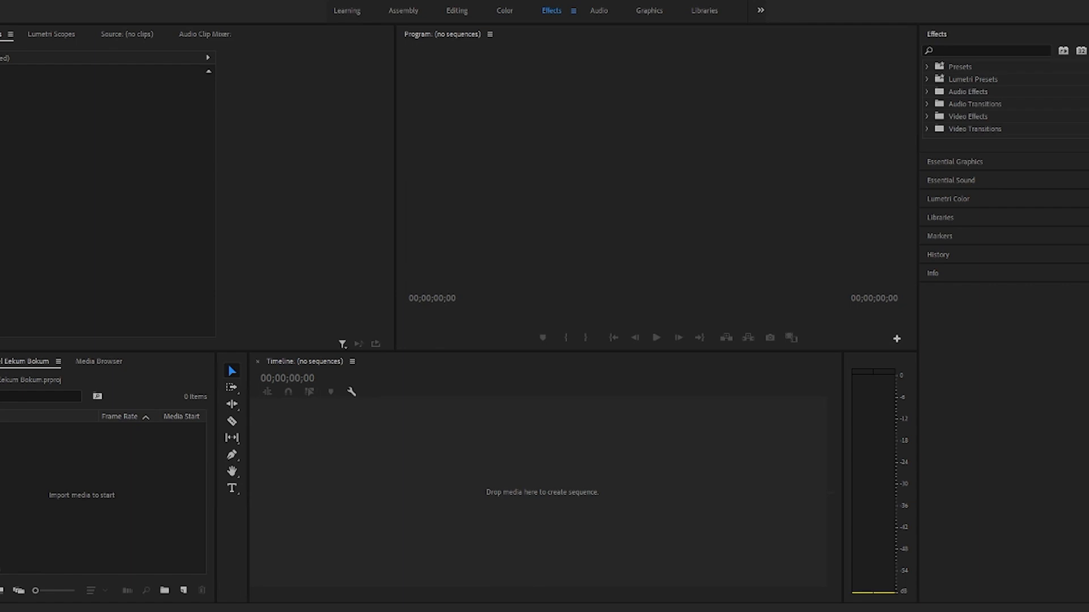
# Step: Create a sequence from Eekum Bokum.mp4 and scrub through its opening
pyautogui.moveTo(0, 363); pyautogui.dragTo(515, 510)
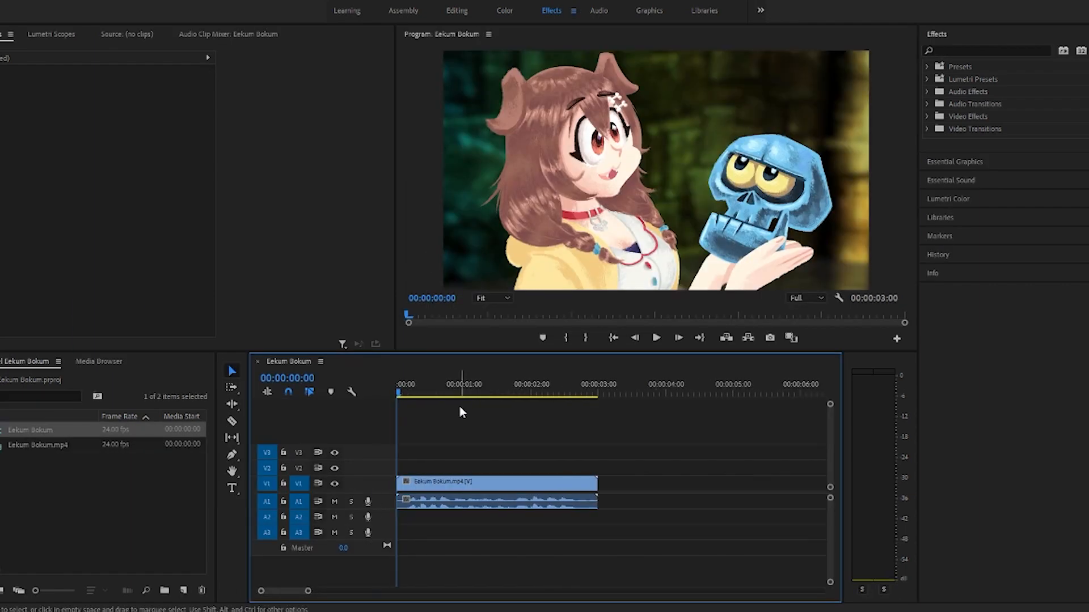
pyautogui.moveTo(401, 391); pyautogui.dragTo(359, 436)
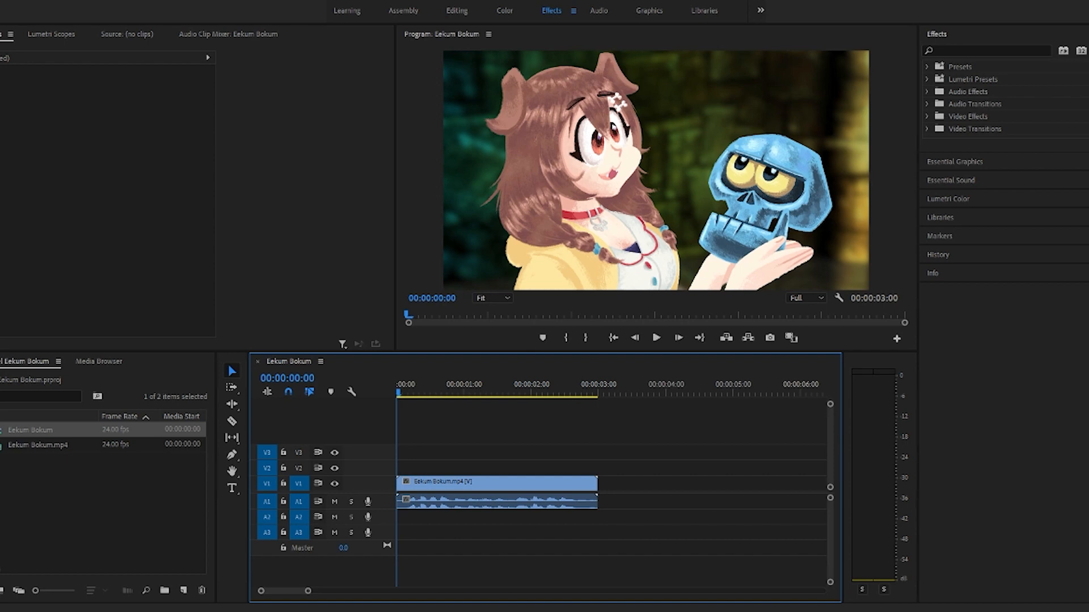
# Step: Add the JJBA - Jotaro YES YES YES clip right after the Eekum Bokum clip and shift it to V2 and A2
pyautogui.moveTo(0, 454); pyautogui.dragTo(603, 498)
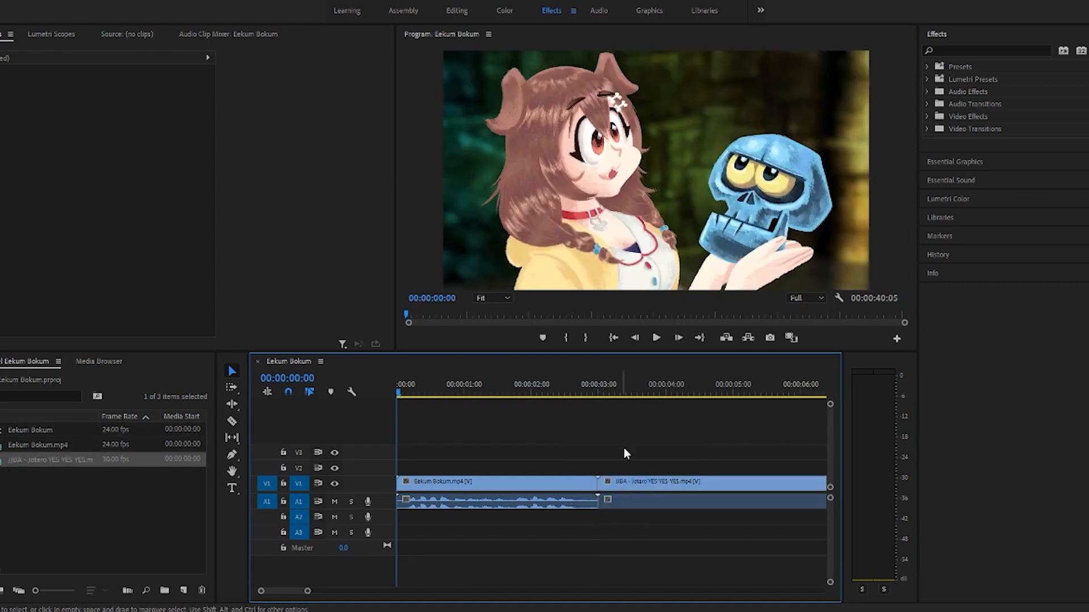
pyautogui.click(633, 483)
pyautogui.hotkey('alt', 'Up')
pyautogui.moveTo(632, 502); pyautogui.dragTo(632, 517)
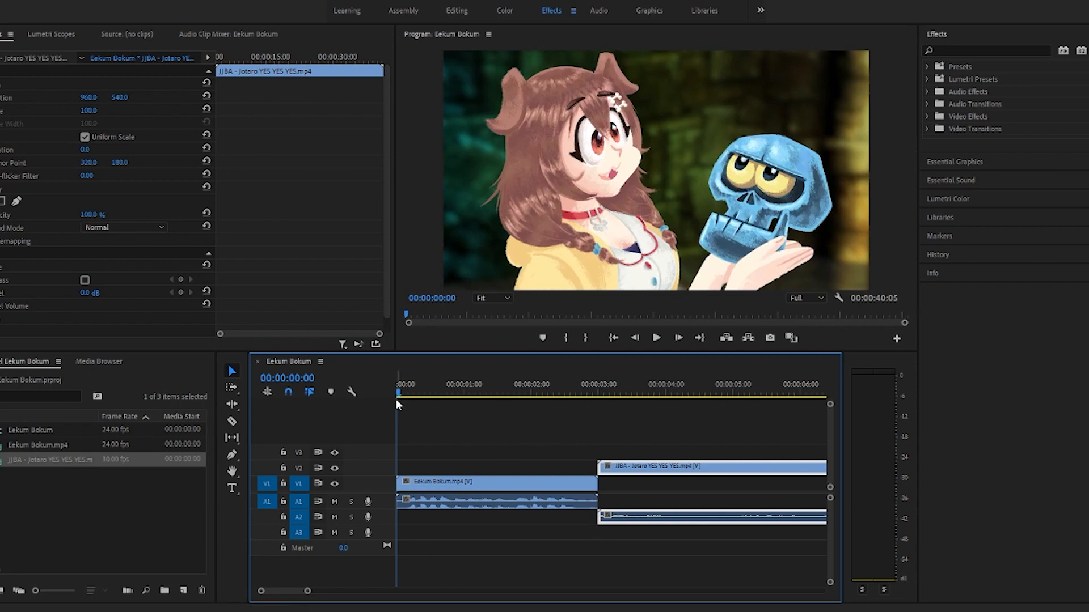
# Step: Delete only the video part of the JJBA clip on V2, locking A2 temporarily to keep its audio
pyautogui.moveTo(400, 391); pyautogui.dragTo(427, 407)
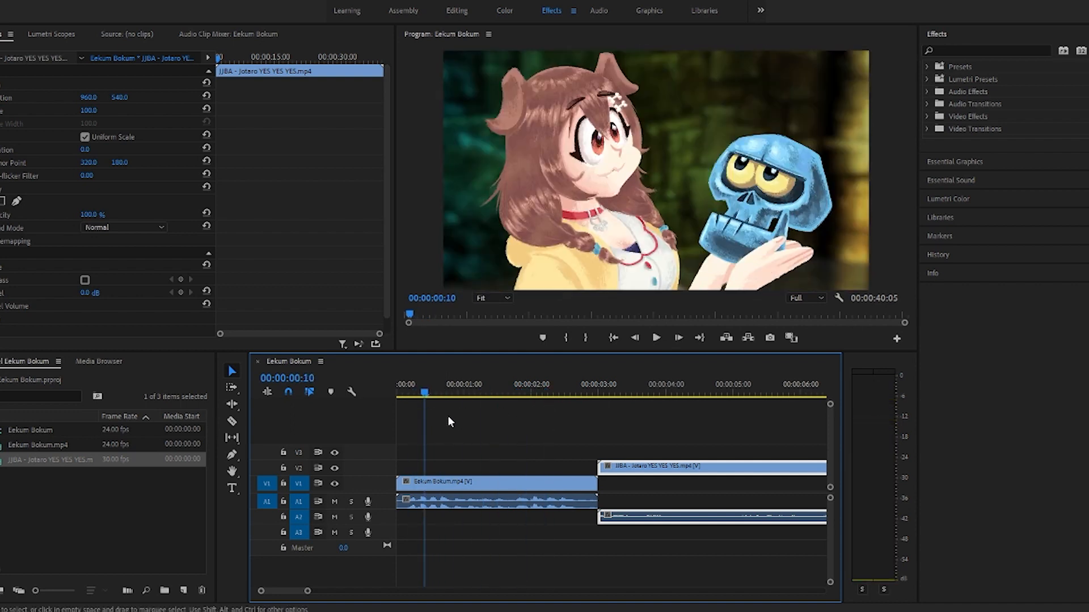
pyautogui.moveTo(428, 396); pyautogui.dragTo(403, 398)
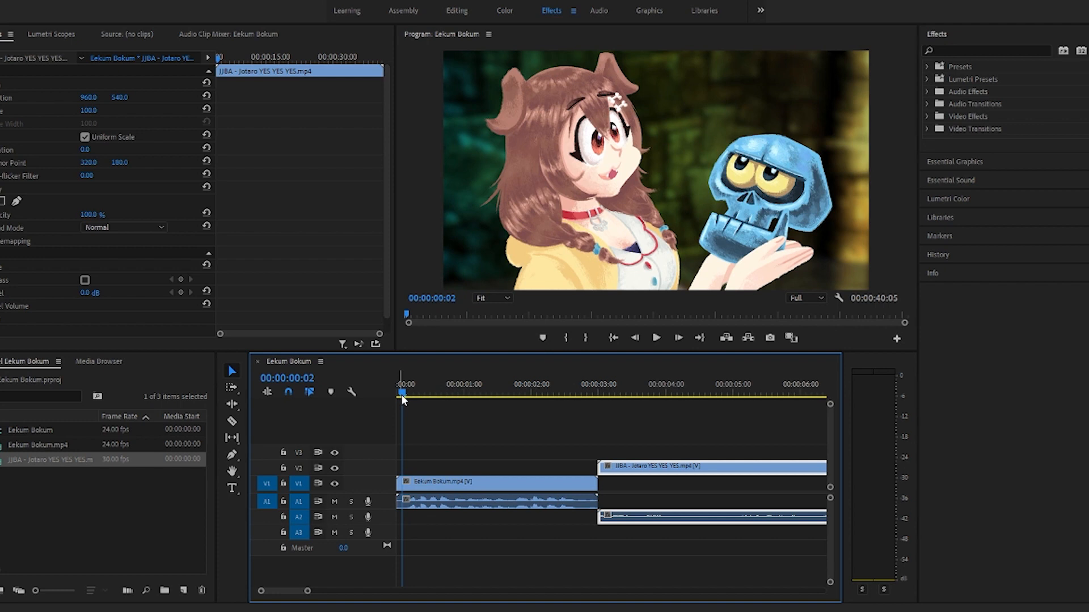
pyautogui.moveTo(402, 393); pyautogui.dragTo(576, 420)
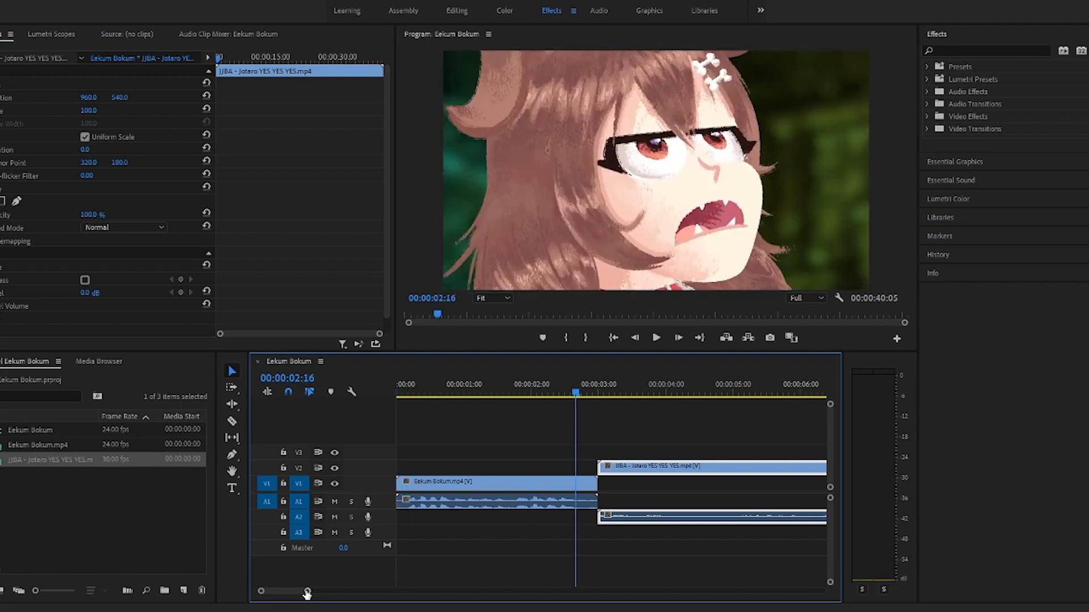
pyautogui.moveTo(307, 591); pyautogui.dragTo(335, 591)
pyautogui.moveTo(529, 394); pyautogui.dragTo(573, 461)
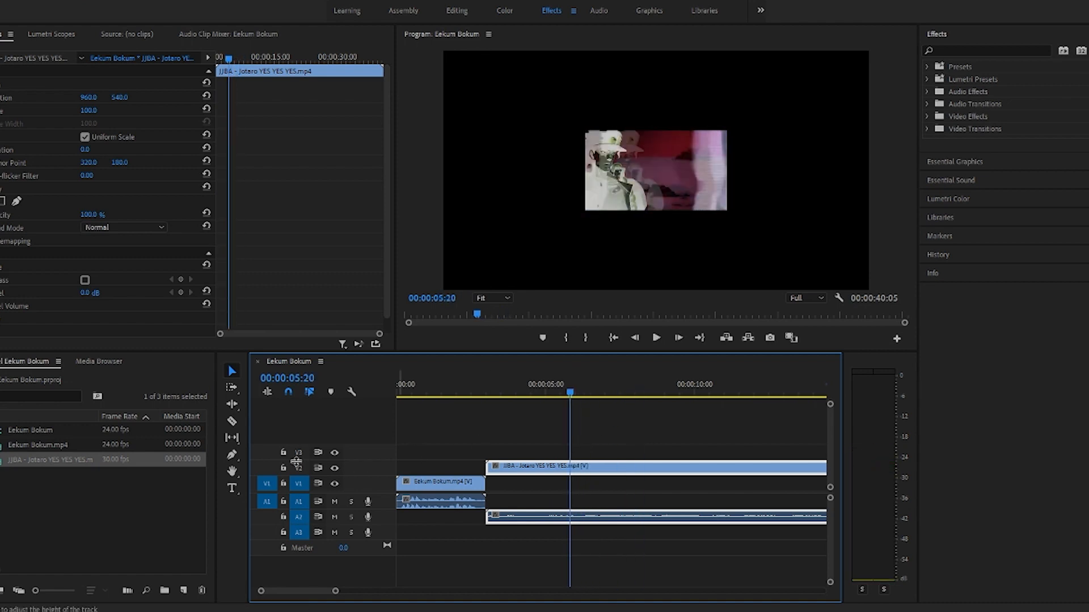
pyautogui.click(285, 517)
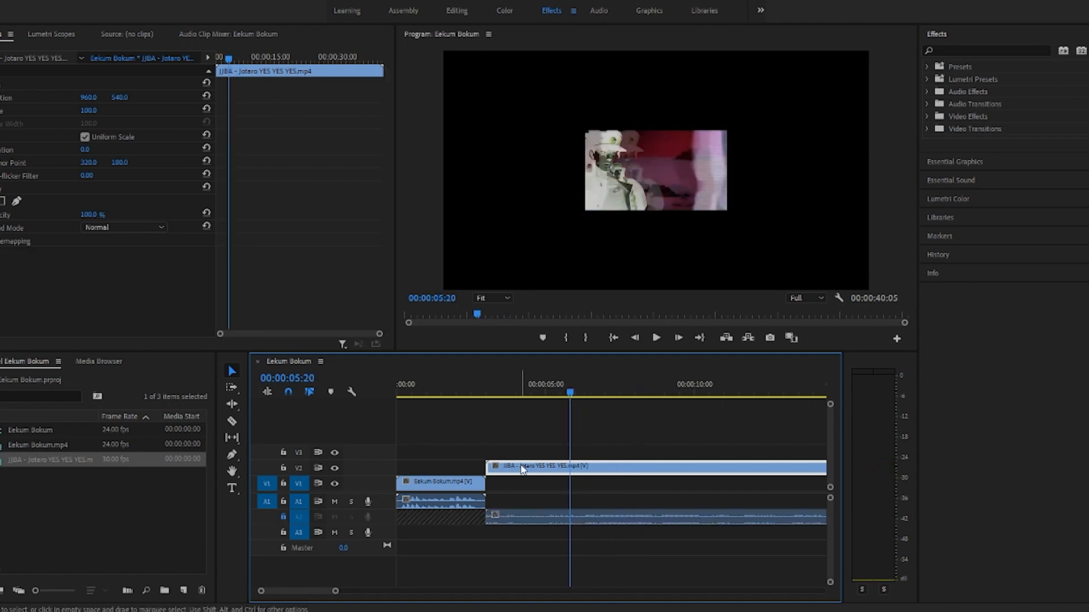
pyautogui.press('Delete')
pyautogui.click(284, 516)
# Step: Split the JJBA audio on A2 at both ends of a section about 4 seconds long near its end
pyautogui.moveTo(589, 396)
pyautogui.mouseDown()
pyautogui.moveTo(743, 413)
pyautogui.moveTo(731, 397)
pyautogui.mouseUp()
pyautogui.moveTo(335, 591); pyautogui.dragTo(402, 590)
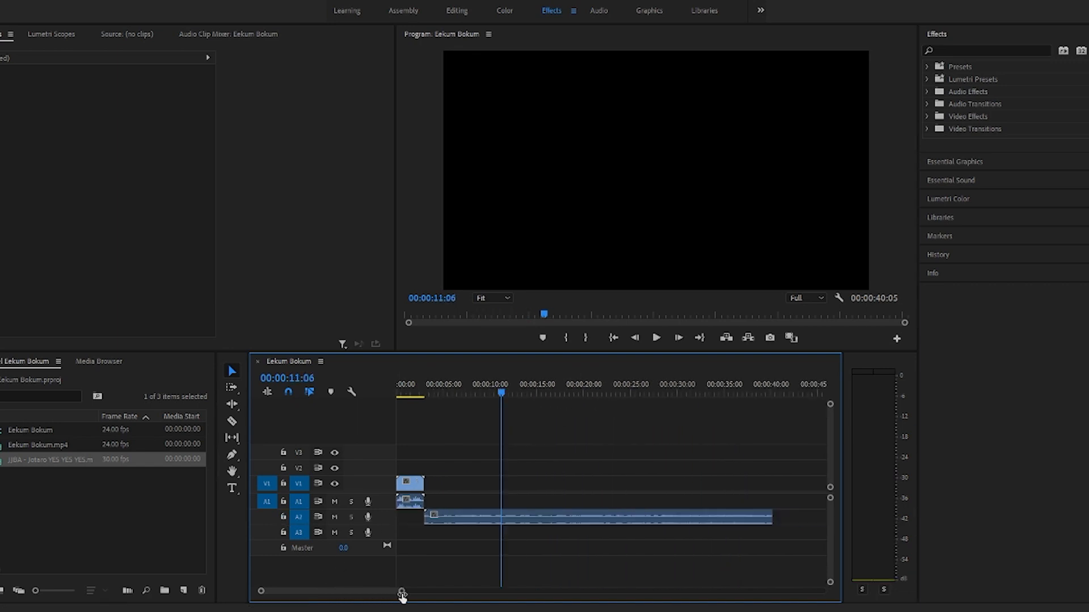
pyautogui.click(492, 397)
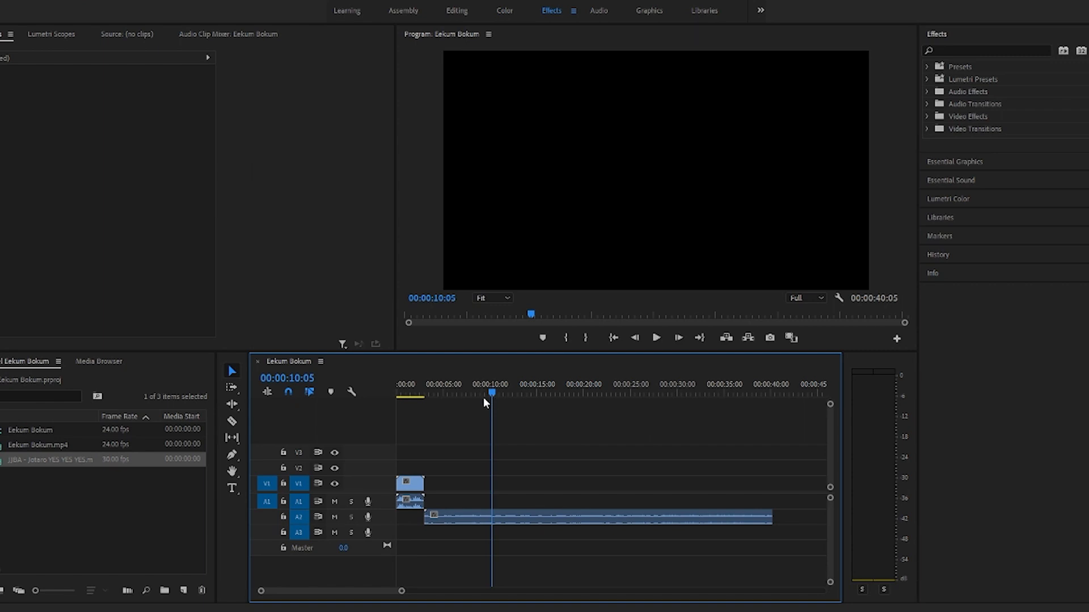
pyautogui.moveTo(489, 397); pyautogui.dragTo(536, 428)
pyautogui.press('=')
pyautogui.scroll(-3, 601, 396)
pyautogui.moveTo(662, 397); pyautogui.dragTo(692, 398)
pyautogui.press('c')
pyautogui.click(642, 519)
pyautogui.press('v')
pyautogui.click(232, 421)
pyautogui.click(695, 517)
# Step: Delete the audio behind the split-off 4-second section and move that section up to A1
pyautogui.click(729, 516)
pyautogui.press('Delete')
pyautogui.moveTo(638, 517); pyautogui.dragTo(560, 502)
# Step: Isolate a second section of the A2 audio ending at 00:00:09:05, deleting the audio before and after it
pyautogui.click(464, 517)
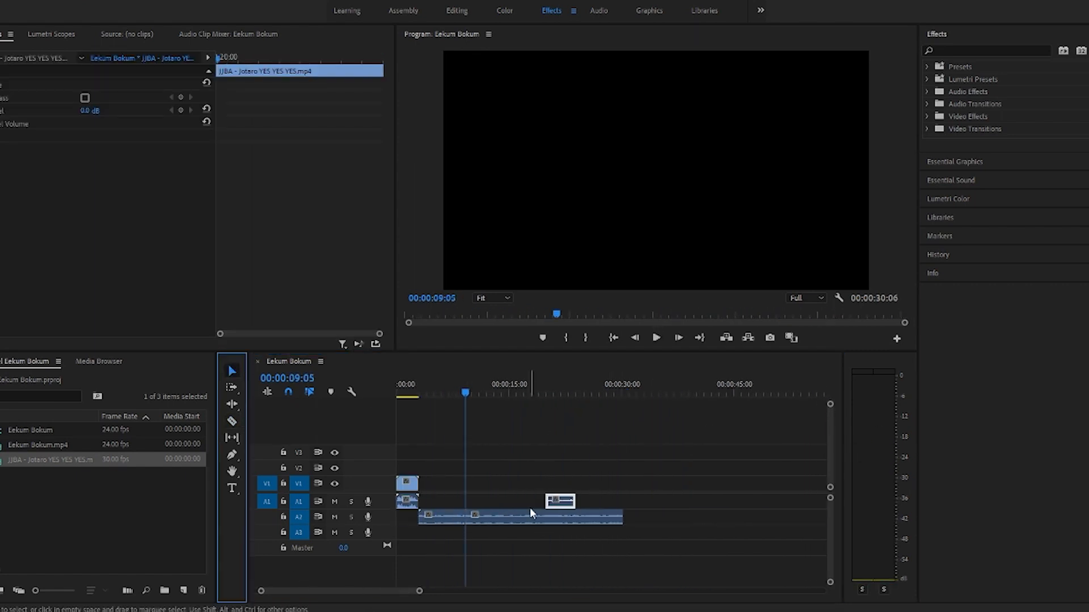
pyautogui.click(532, 514)
pyautogui.press('Delete')
pyautogui.moveTo(461, 392); pyautogui.dragTo(433, 393)
pyautogui.click(434, 515)
pyautogui.press('v')
pyautogui.click(426, 516)
pyautogui.press('Delete')
# Step: Move the A2 section to the sequence start and the other section to A3, starting slightly under one second in
pyautogui.moveTo(447, 516); pyautogui.dragTo(410, 517)
pyautogui.moveTo(562, 503); pyautogui.dragTo(419, 533)
pyautogui.press('Home')
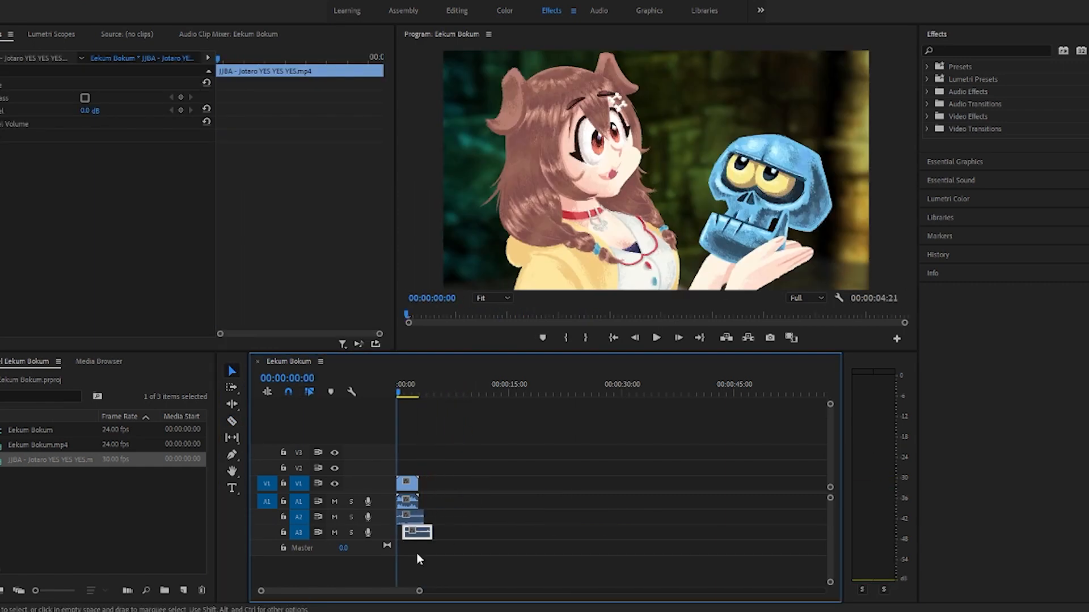
# Step: Move both JJBA audio sections together past the end of the Eekum Bokum clip, starting about 3.5 seconds in
pyautogui.moveTo(420, 589); pyautogui.dragTo(371, 593)
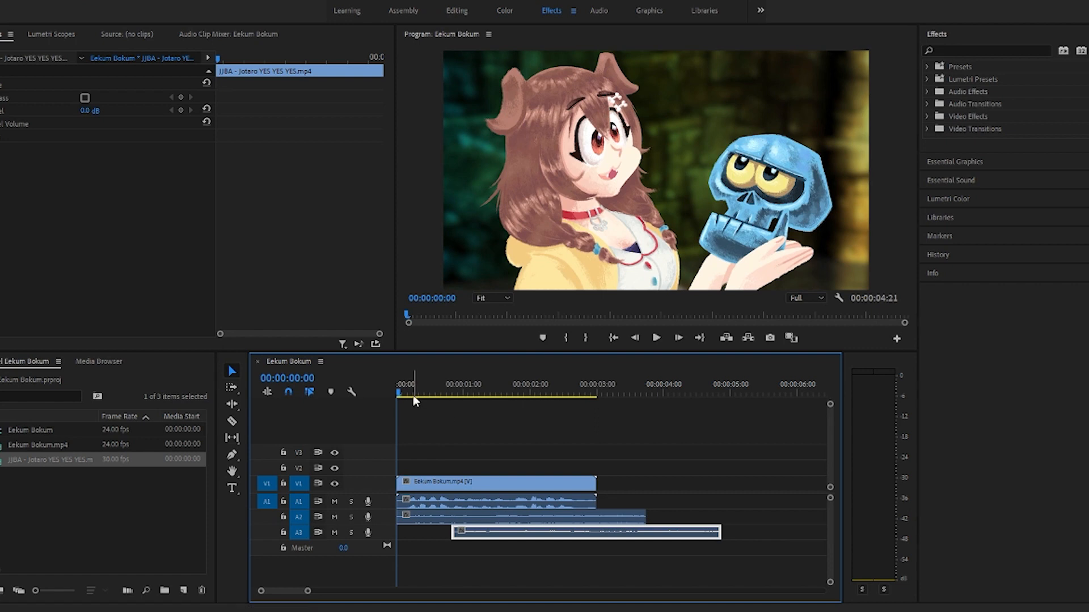
pyautogui.click(630, 391)
pyautogui.press('space')
pyautogui.moveTo(632, 409); pyautogui.dragTo(353, 404)
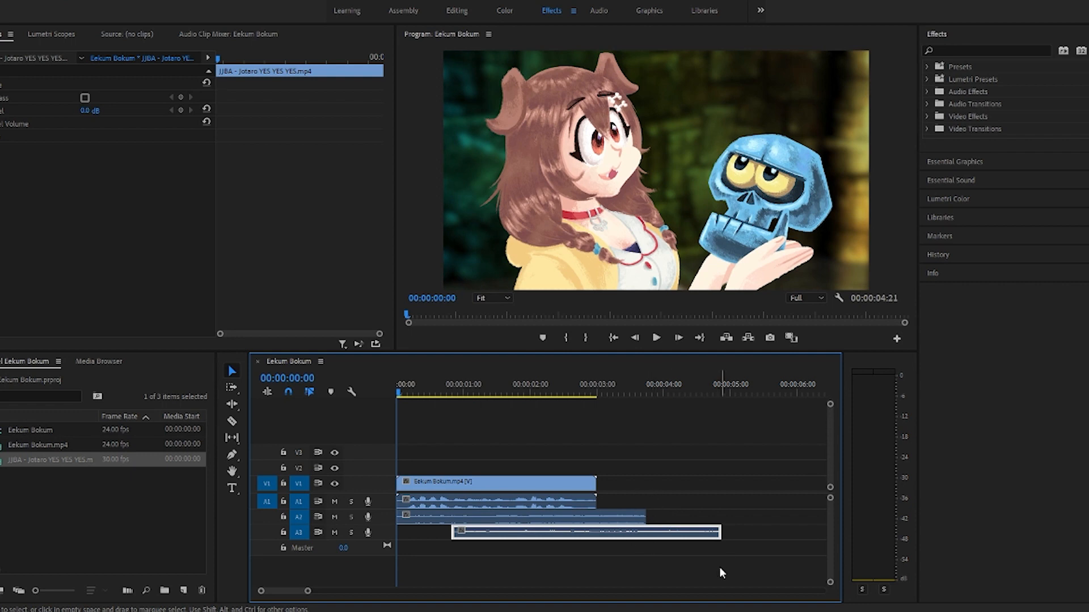
pyautogui.moveTo(719, 569); pyautogui.dragTo(620, 506)
pyautogui.moveTo(741, 539); pyautogui.dragTo(836, 522)
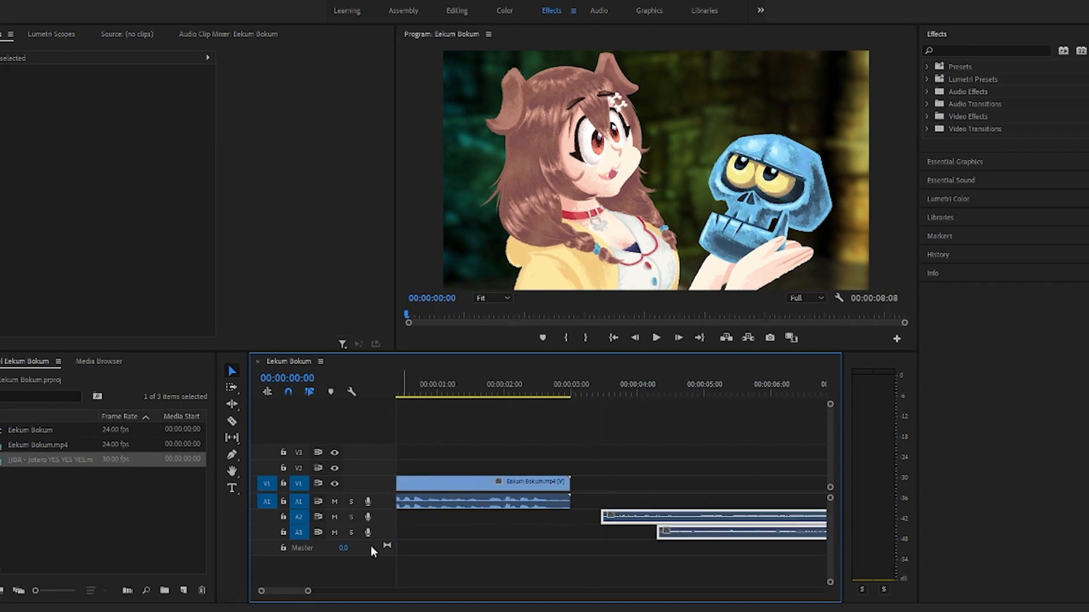
# Step: Play the Eekum Bokum clip from the start and split it about 20 frames in
pyautogui.press('space')
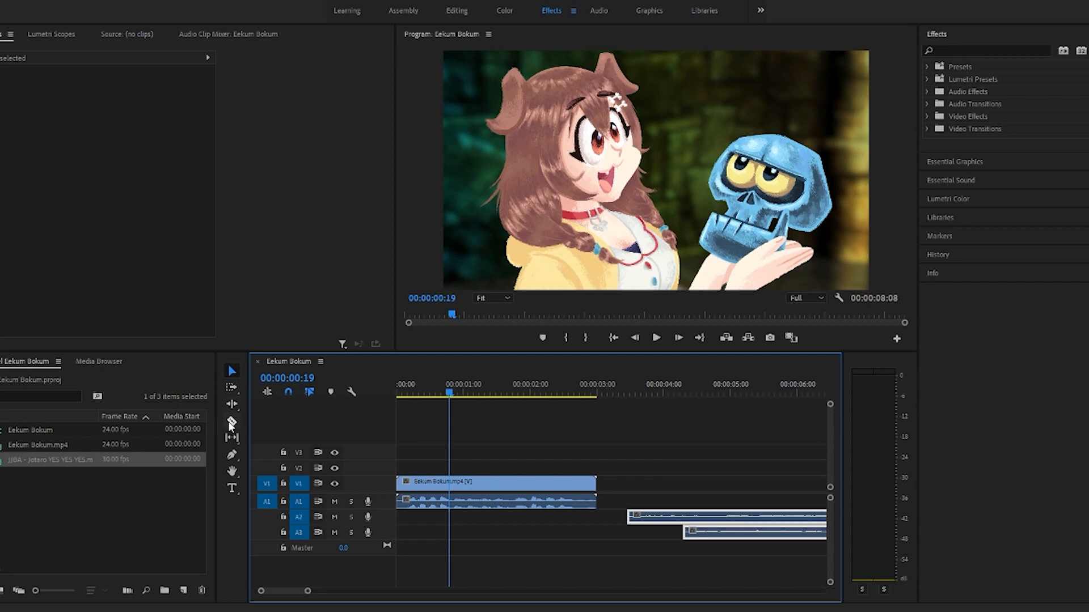
pyautogui.click(232, 422)
pyautogui.click(449, 485)
pyautogui.click(232, 370)
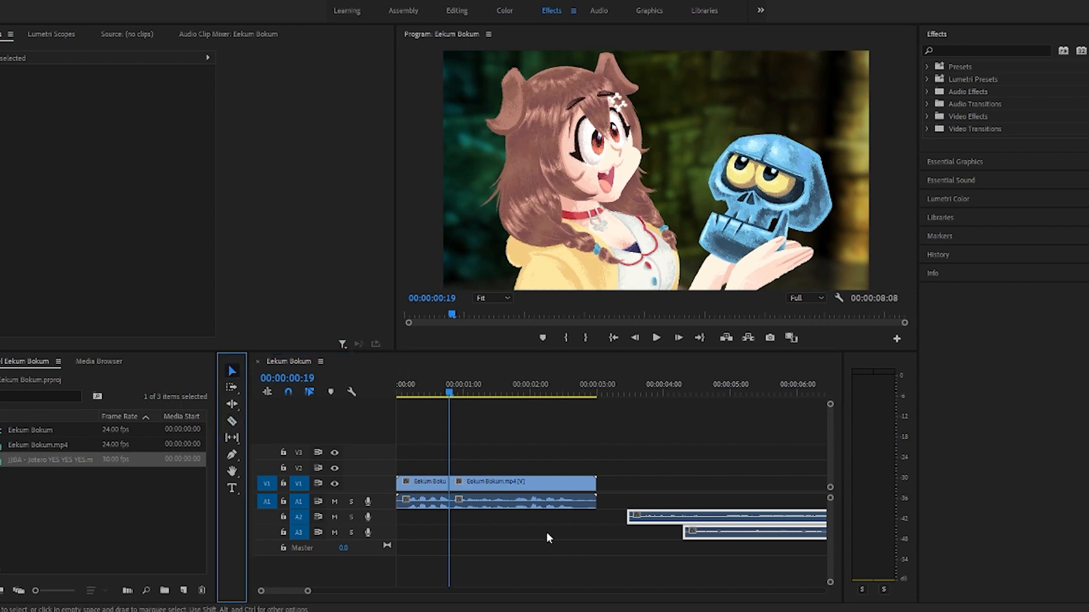
# Step: Play on through the second Eekum Bokum piece and split it at 00:00:01:17
pyautogui.click(479, 416)
pyautogui.press('space')
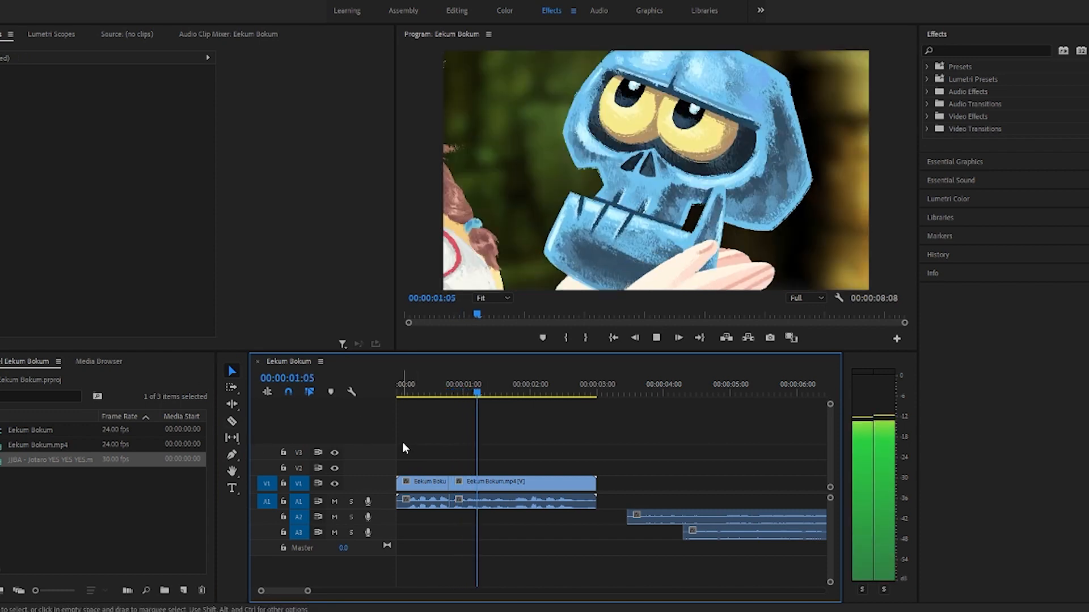
pyautogui.click(231, 422)
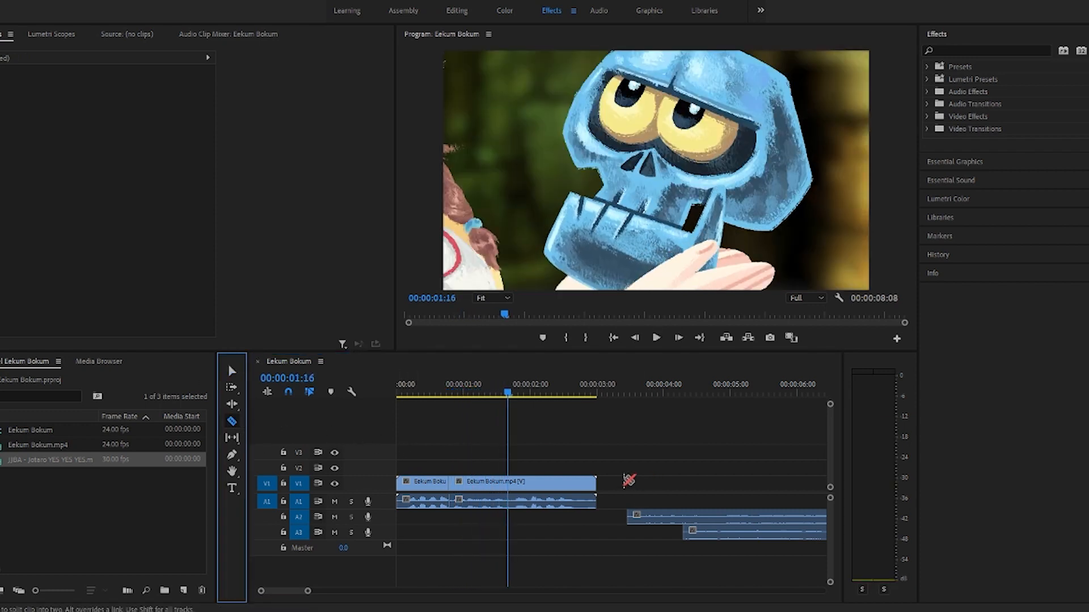
pyautogui.press('v')
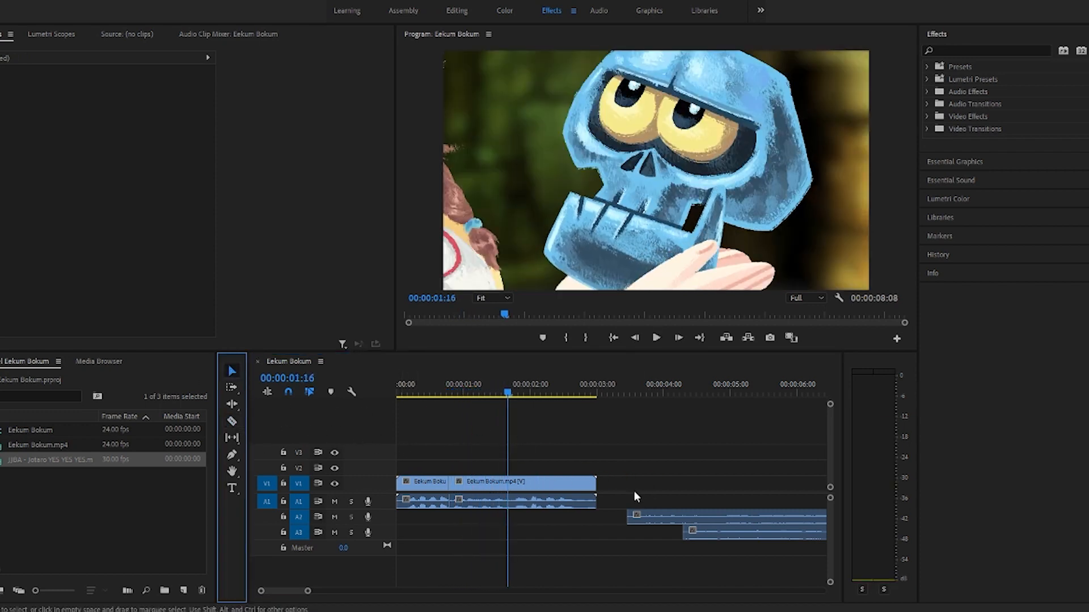
pyautogui.click(517, 442)
pyautogui.press('Right')
pyautogui.click(231, 422)
pyautogui.click(562, 457)
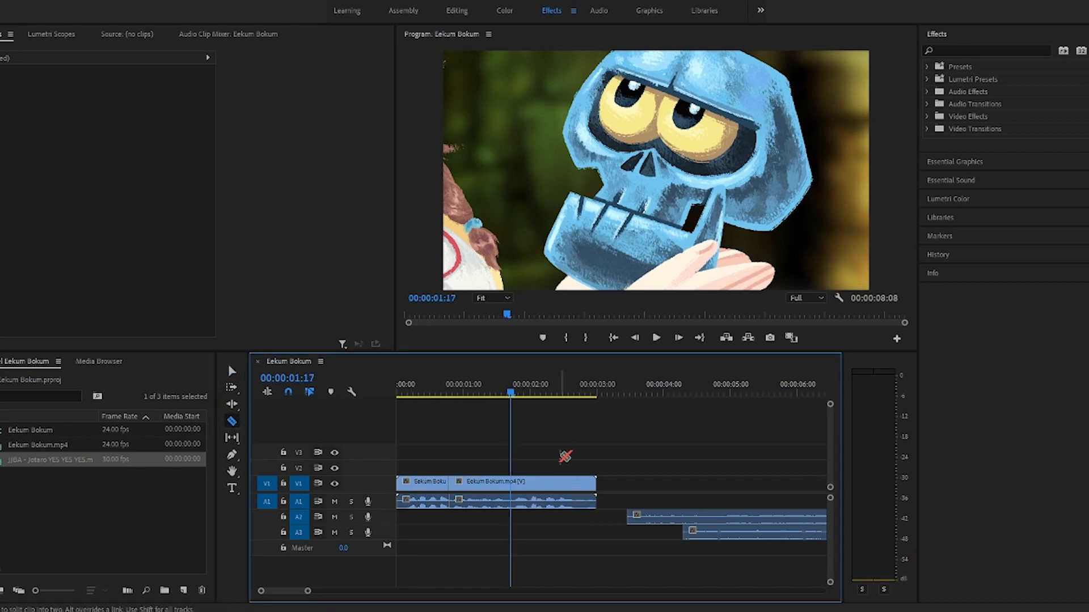
pyautogui.press('Right')
pyautogui.press('Right')
pyautogui.press('Left')
pyautogui.press('Left')
pyautogui.press('Right')
pyautogui.press('Left')
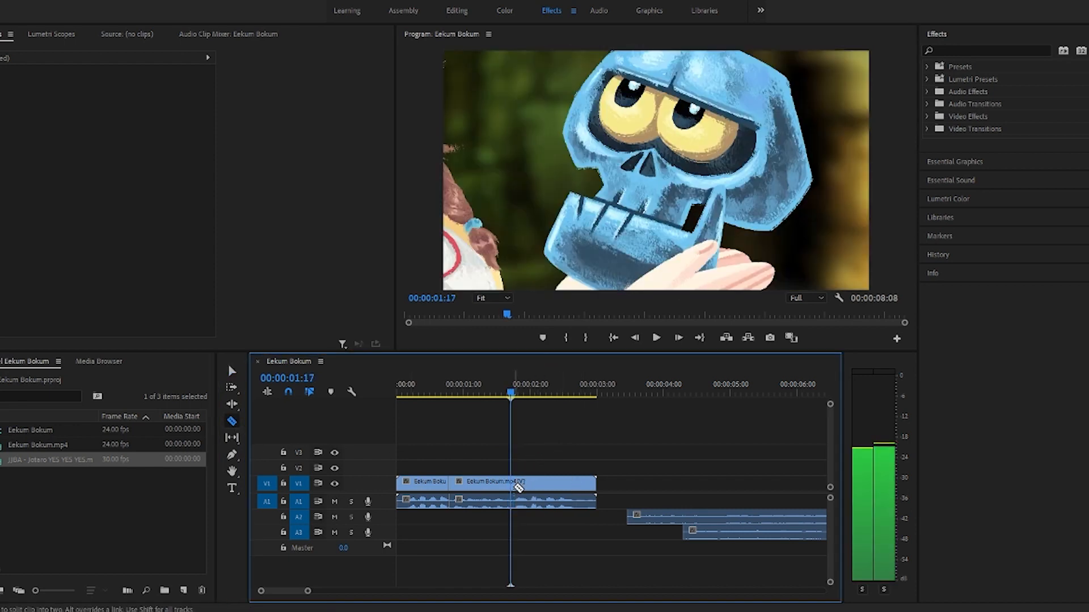
pyautogui.click(514, 489)
# Step: Review the third Eekum Bokum piece up to about 00:00:02:22
pyautogui.press('Right')
pyautogui.press('Right')
pyautogui.press('Right')
pyautogui.press('Right')
pyautogui.press('Right')
pyautogui.press('Right')
pyautogui.press('Right')
pyautogui.press('Right')
pyautogui.press('Right')
pyautogui.press('Right')
pyautogui.press('Right')
pyautogui.press('Right')
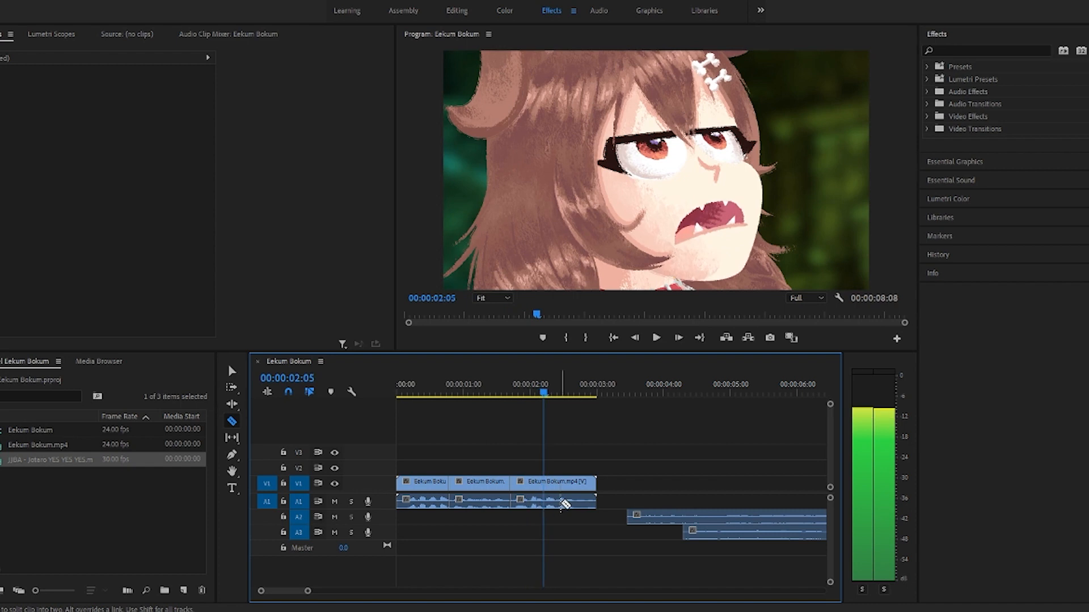
pyautogui.press('Right')
pyautogui.press('Right')
pyautogui.press('Right')
pyautogui.press('Right')
pyautogui.press('Right')
pyautogui.press('Right')
pyautogui.press('Right')
pyautogui.press('Right')
pyautogui.press('Right')
pyautogui.press('Right')
pyautogui.press('Right')
pyautogui.press('Right')
pyautogui.press('Right')
pyautogui.press('Right')
pyautogui.press('Right')
pyautogui.press('Right')
pyautogui.press('Right')
pyautogui.press('Right')
pyautogui.press('Right')
pyautogui.press('Left')
pyautogui.press('Left')
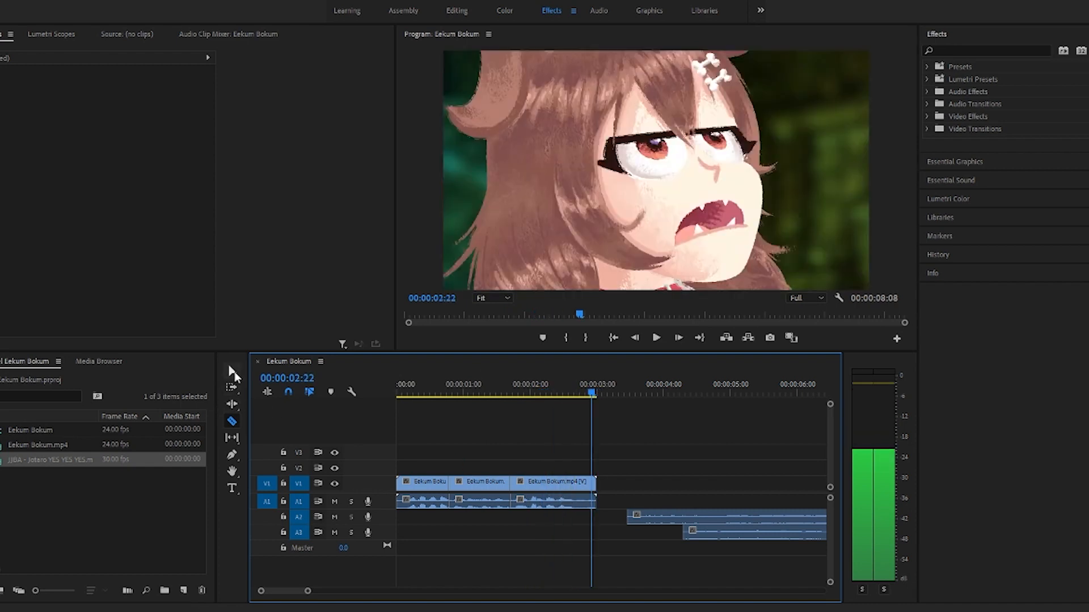
# Step: Move the second and third Eekum Bokum pieces together along V1 and A1, starting about 6 seconds in
pyautogui.click(234, 371)
pyautogui.moveTo(493, 445); pyautogui.dragTo(539, 525)
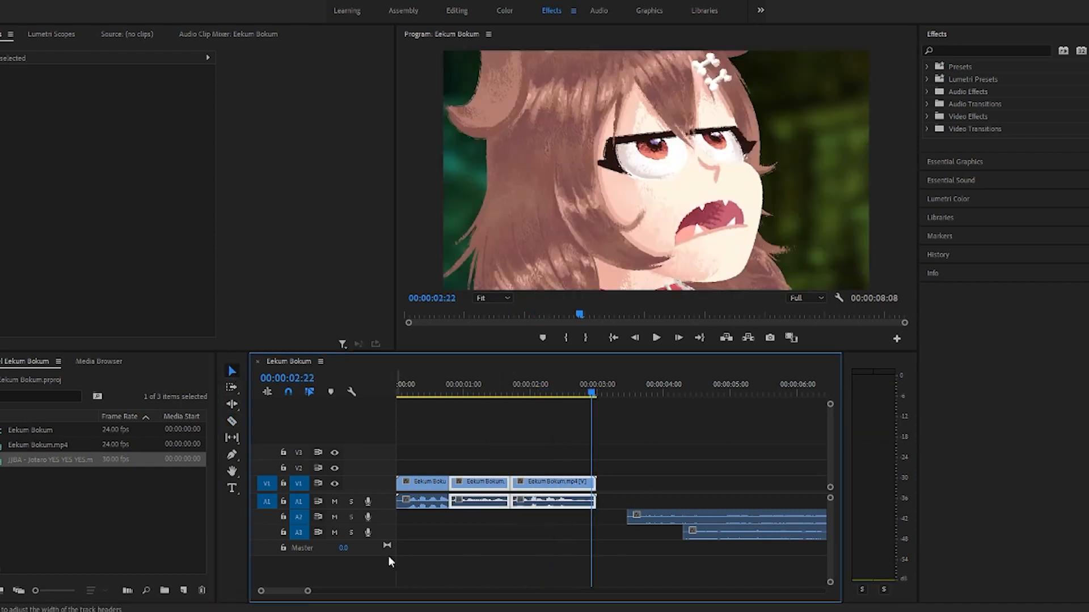
pyautogui.press('Up')
pyautogui.press('Up')
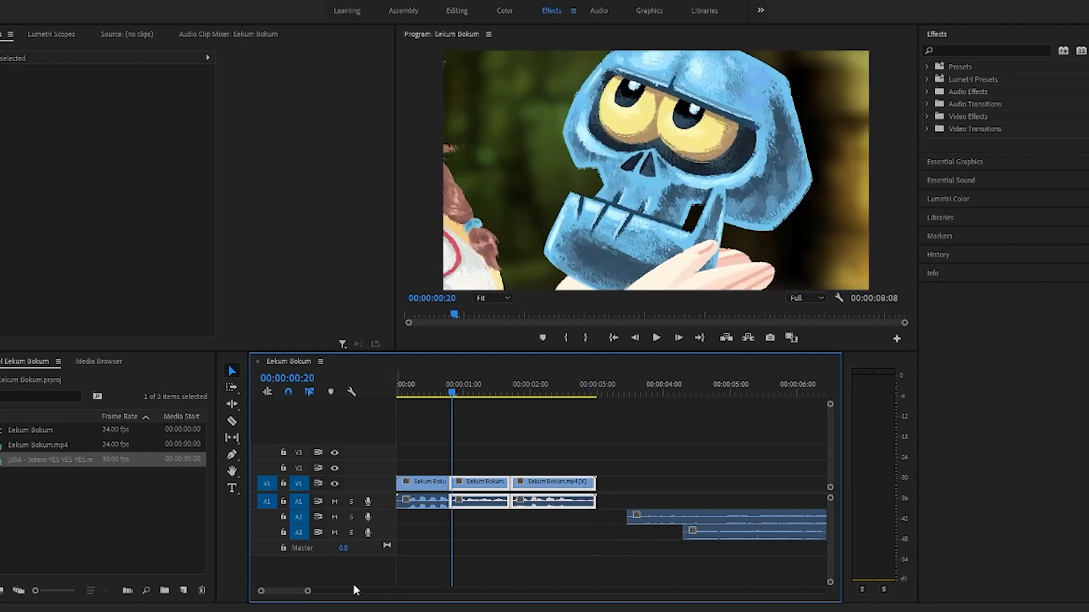
pyautogui.moveTo(308, 591); pyautogui.dragTo(355, 591)
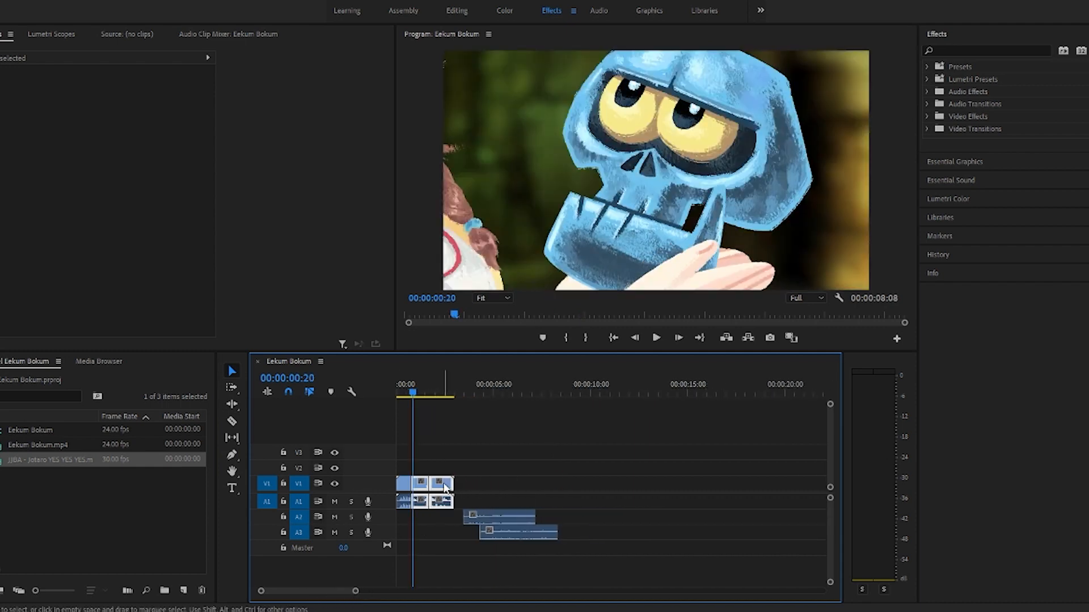
pyautogui.moveTo(445, 488); pyautogui.dragTo(526, 489)
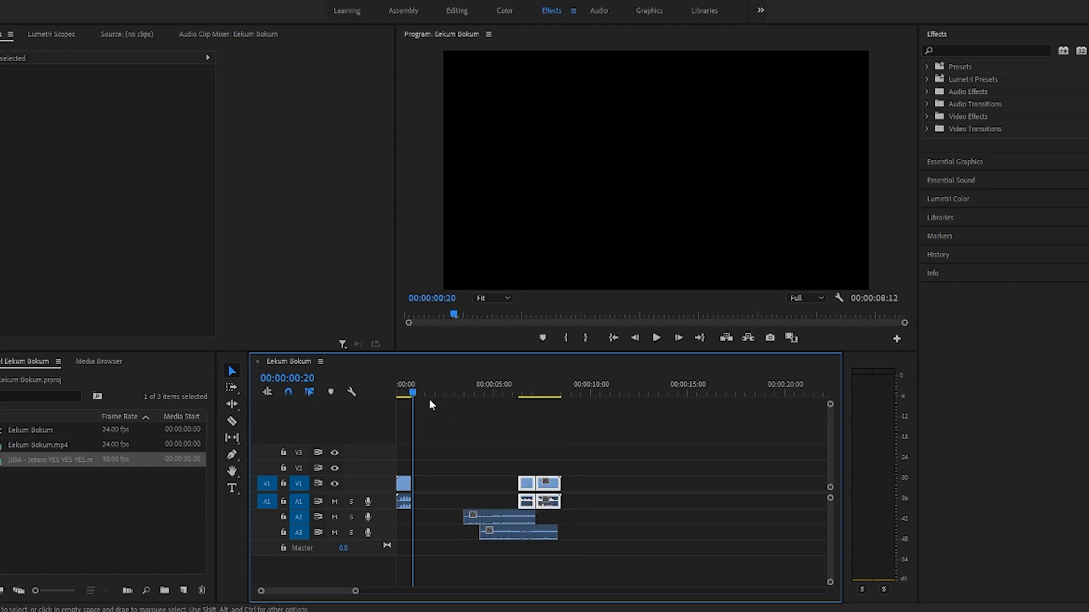
# Step: Paste a copy of the two pieces about 13.5 seconds in and move the first copied piece to about 00:00:10:21
pyautogui.moveTo(409, 386); pyautogui.dragTo(662, 453)
pyautogui.hotkey('ctrl', 'v')
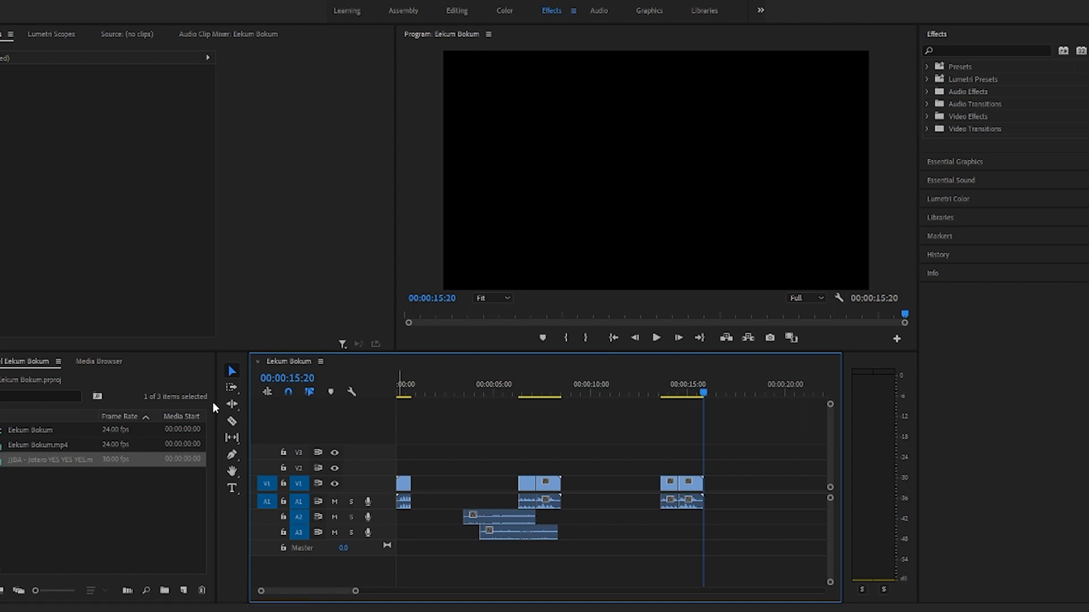
pyautogui.moveTo(669, 481); pyautogui.dragTo(615, 481)
# Step: Preview the separated copied piece and delete only its audio, locking V1 temporarily to keep its video
pyautogui.moveTo(703, 397); pyautogui.dragTo(607, 391)
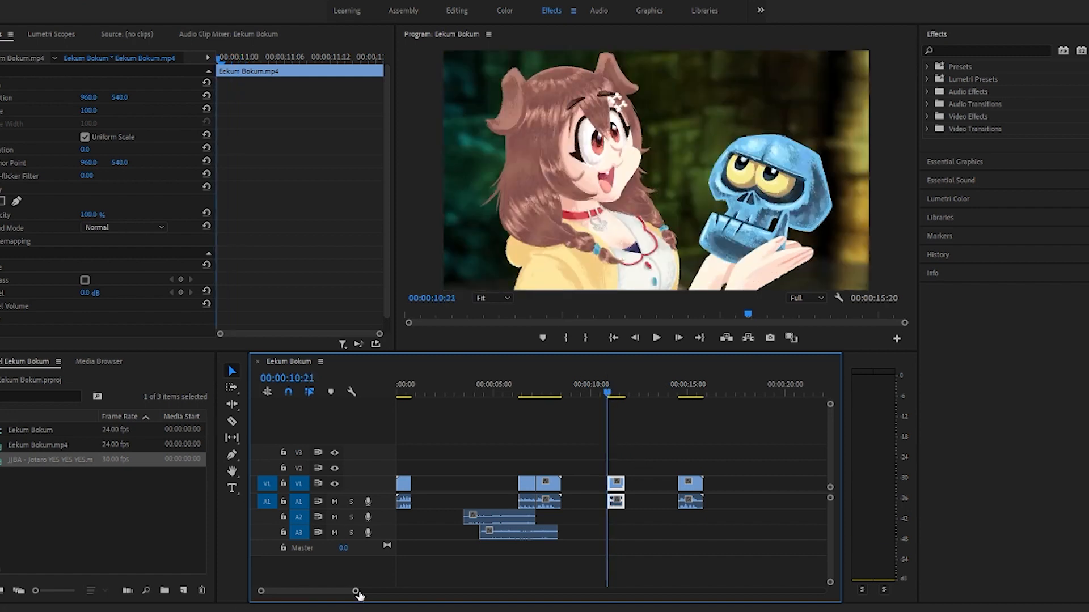
pyautogui.moveTo(356, 591); pyautogui.dragTo(313, 592)
pyautogui.press('space')
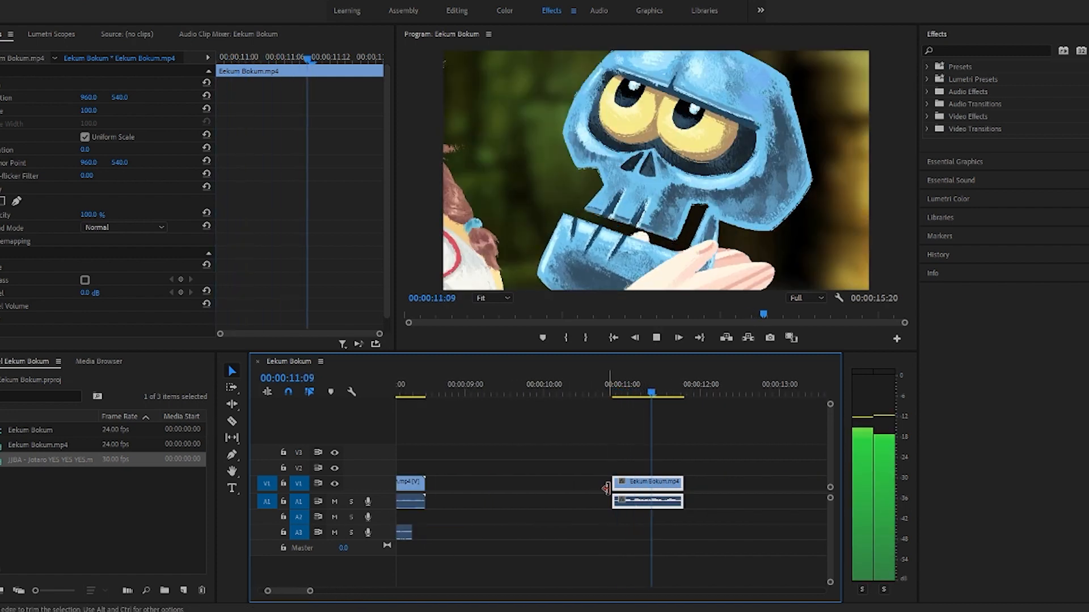
pyautogui.press('space')
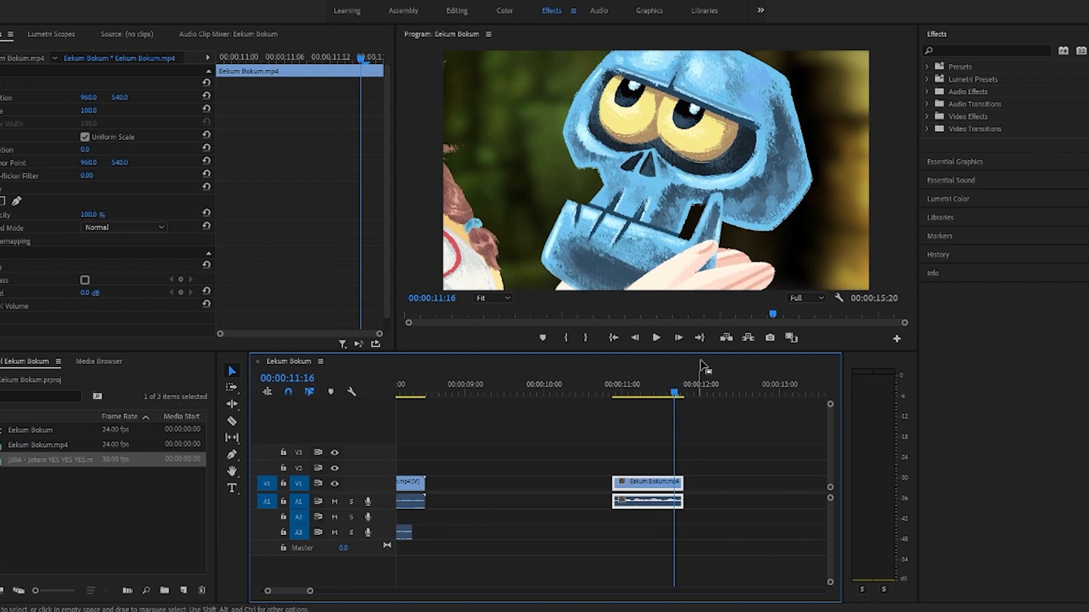
pyautogui.click(283, 484)
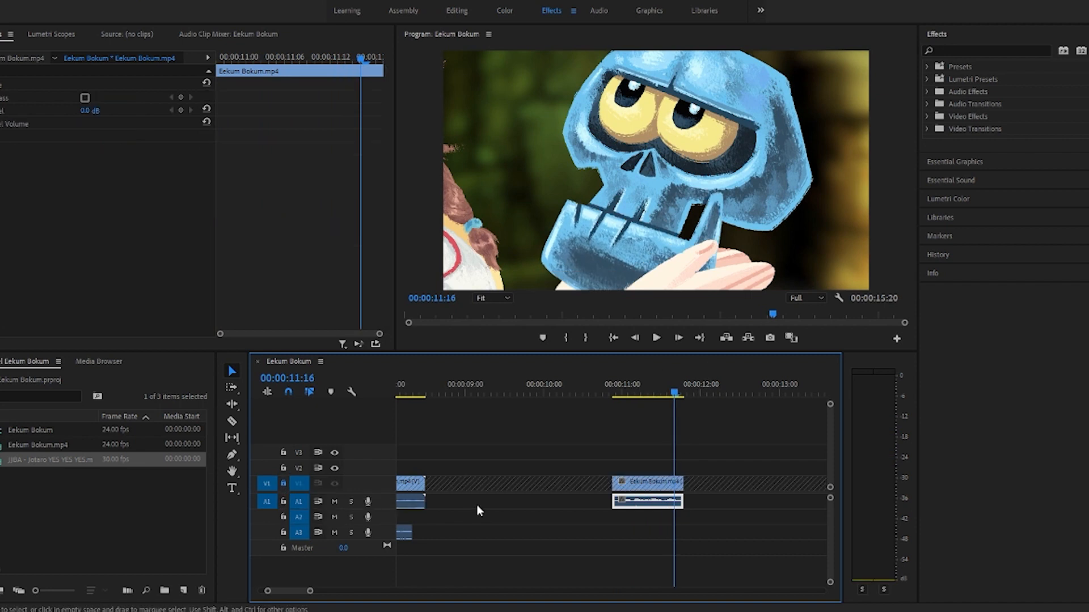
pyautogui.press('Delete')
pyautogui.click(283, 483)
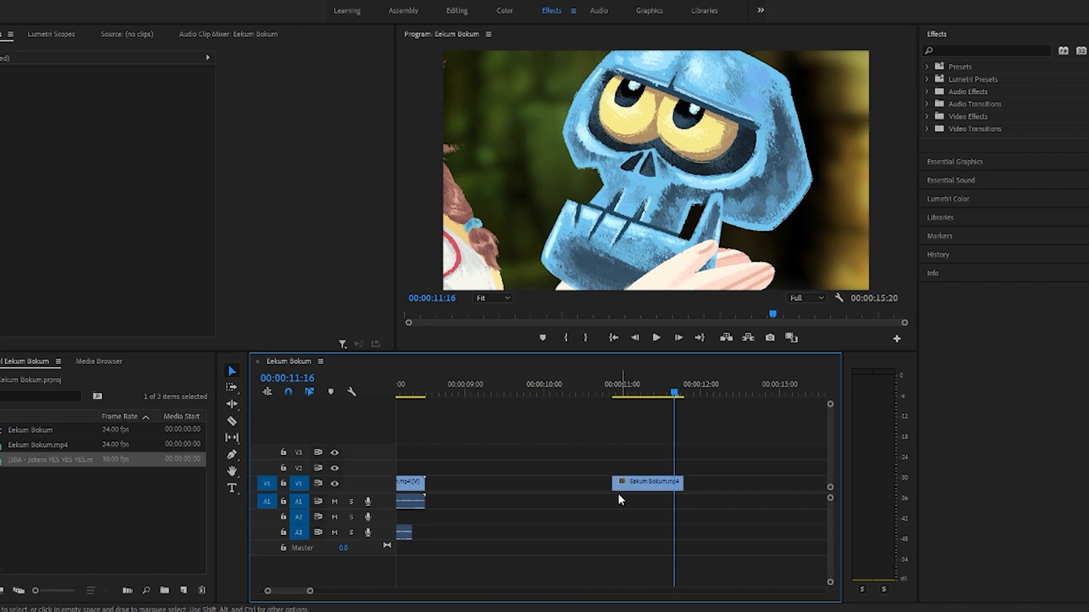
# Step: Review the video-only copied piece, and move the remaining copied piece with audio to about 18 seconds
pyautogui.click(692, 388)
pyautogui.moveTo(694, 386); pyautogui.dragTo(605, 392)
pyautogui.press('space')
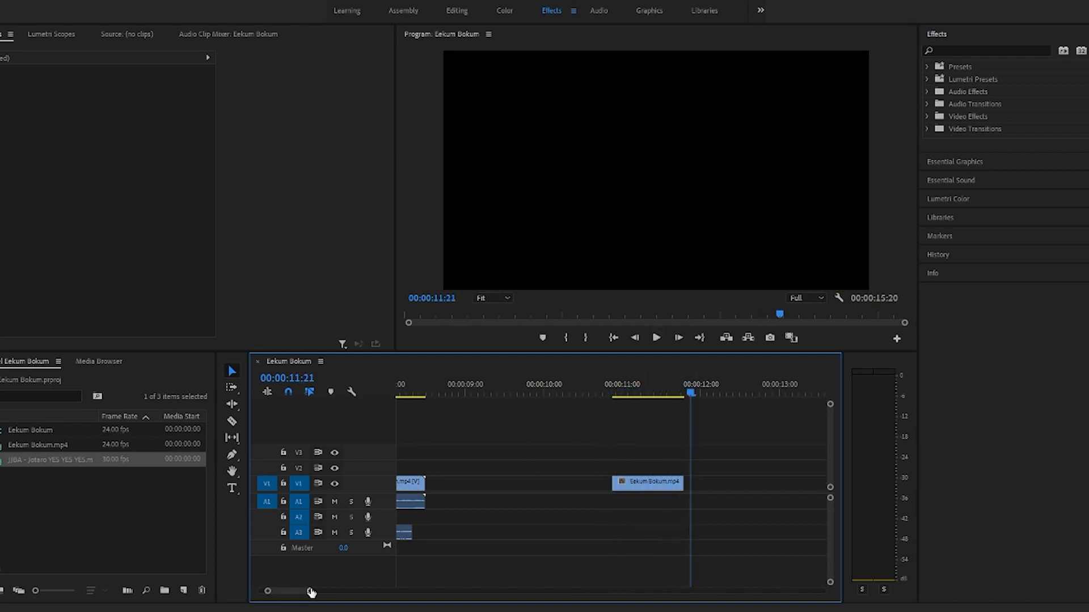
pyautogui.moveTo(311, 592); pyautogui.dragTo(340, 592)
pyautogui.click(663, 486)
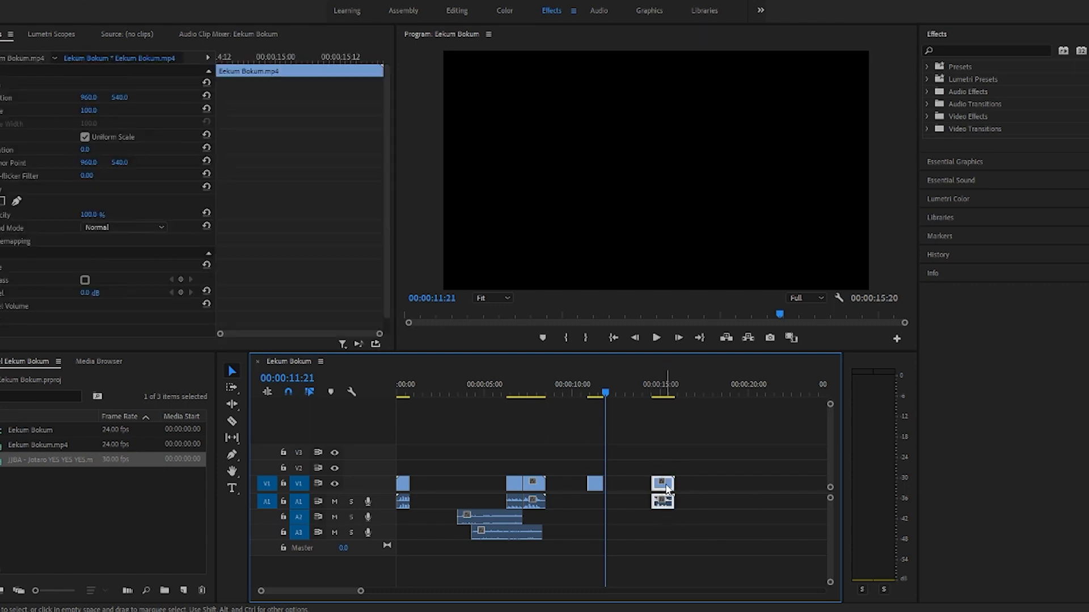
pyautogui.moveTo(667, 489); pyautogui.dragTo(727, 488)
# Step: Move the JJBA audio section on A2 to the start of the video-only piece, about 00:00:10:20, and play it
pyautogui.moveTo(492, 515); pyautogui.dragTo(625, 521)
pyautogui.moveTo(605, 390); pyautogui.dragTo(589, 393)
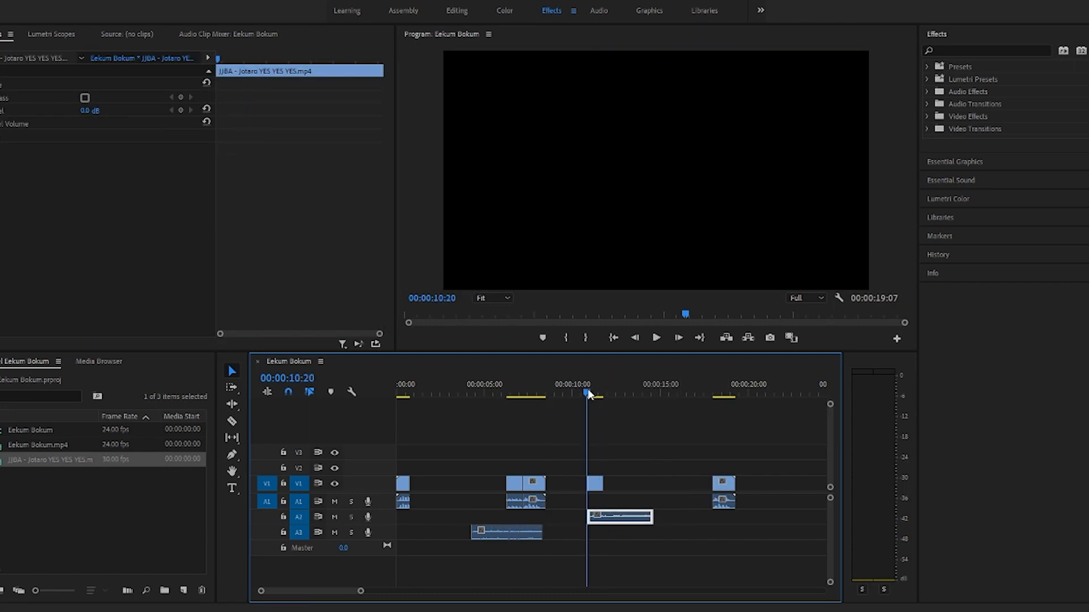
pyautogui.press('space')
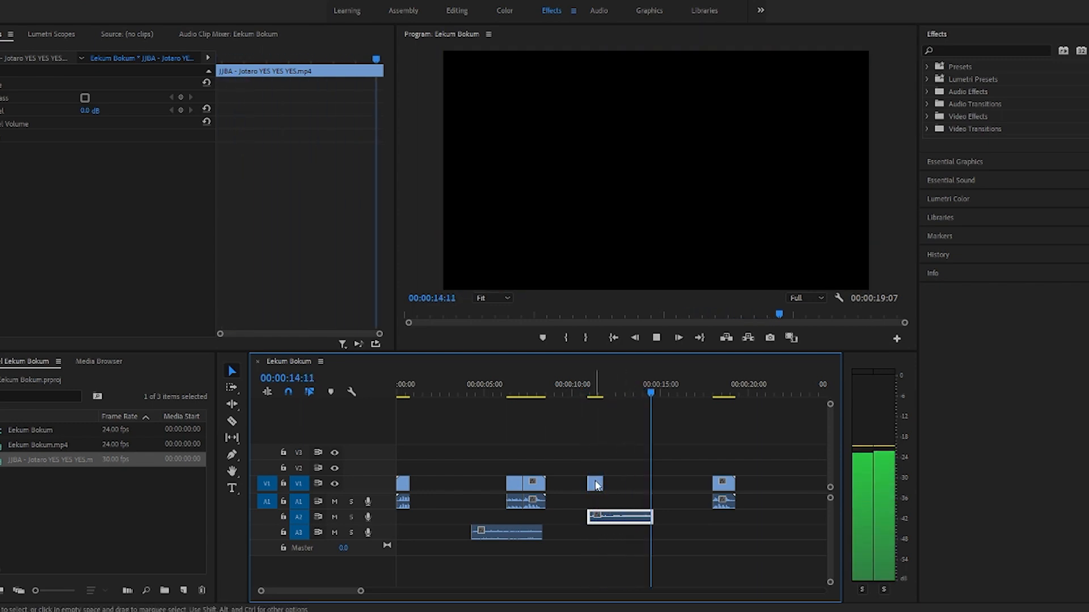
# Step: Move the video-only piece to about 00:00:12:06 and paste two copies of it back to back from about 14 seconds
pyautogui.moveTo(595, 485); pyautogui.dragTo(618, 487)
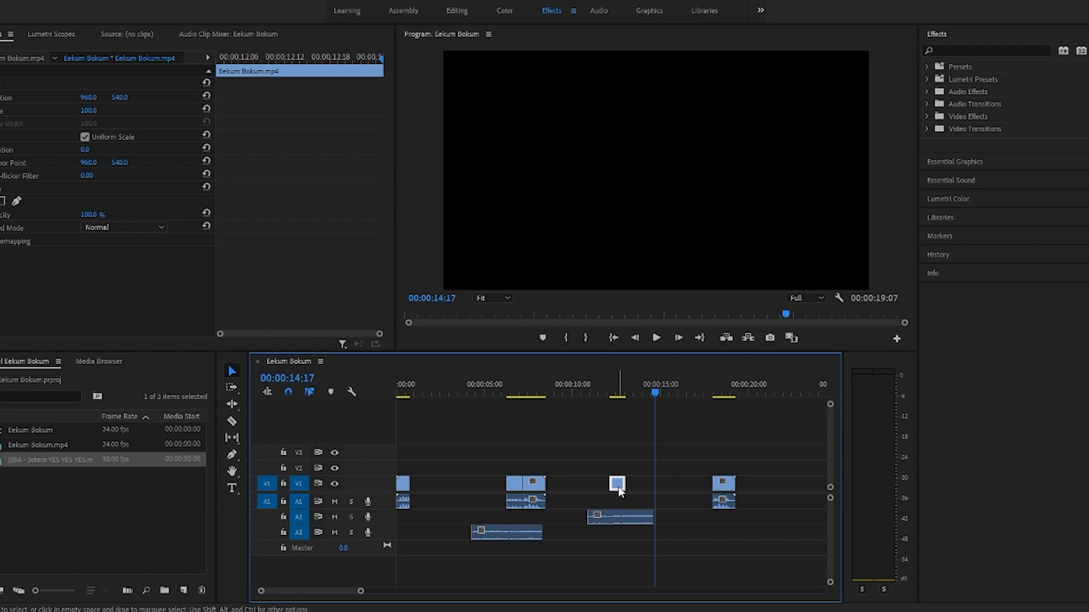
pyautogui.moveTo(611, 391); pyautogui.dragTo(643, 397)
pyautogui.hotkey('ctrl', 'v')
pyautogui.hotkey('ctrl', 'v')
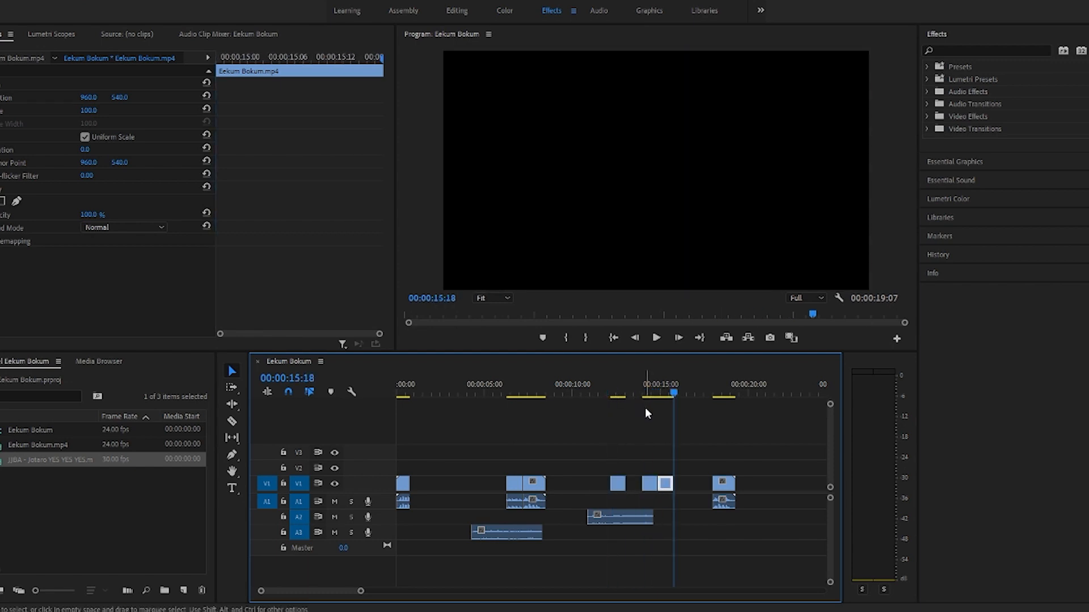
# Step: Slow the video-only piece at 00:00:12:06 to 44.68% speed and preview it with the audio
pyautogui.rightClick(618, 484)
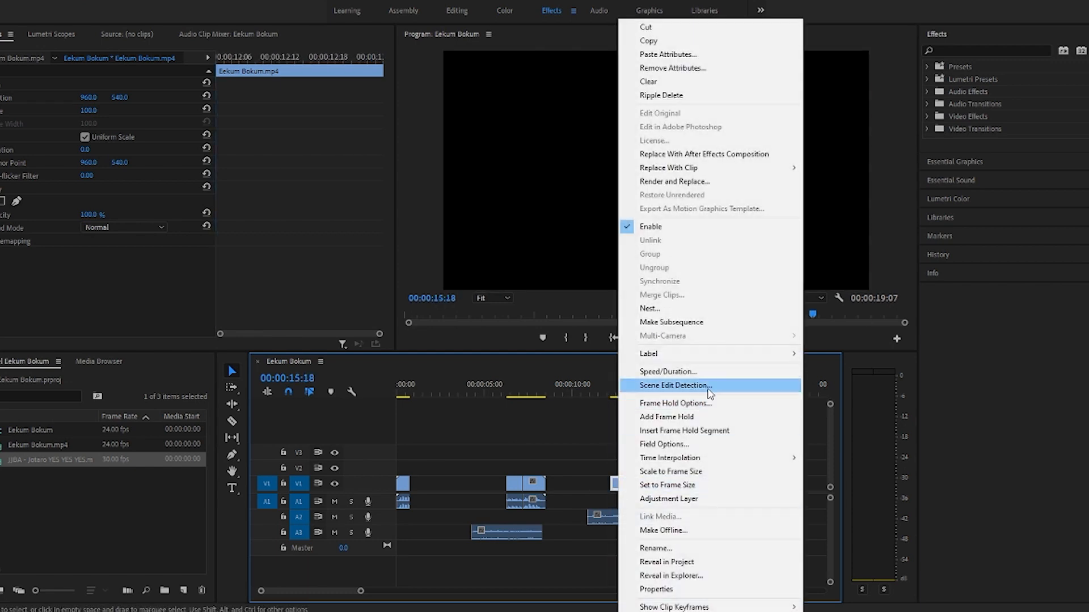
pyautogui.click(665, 371)
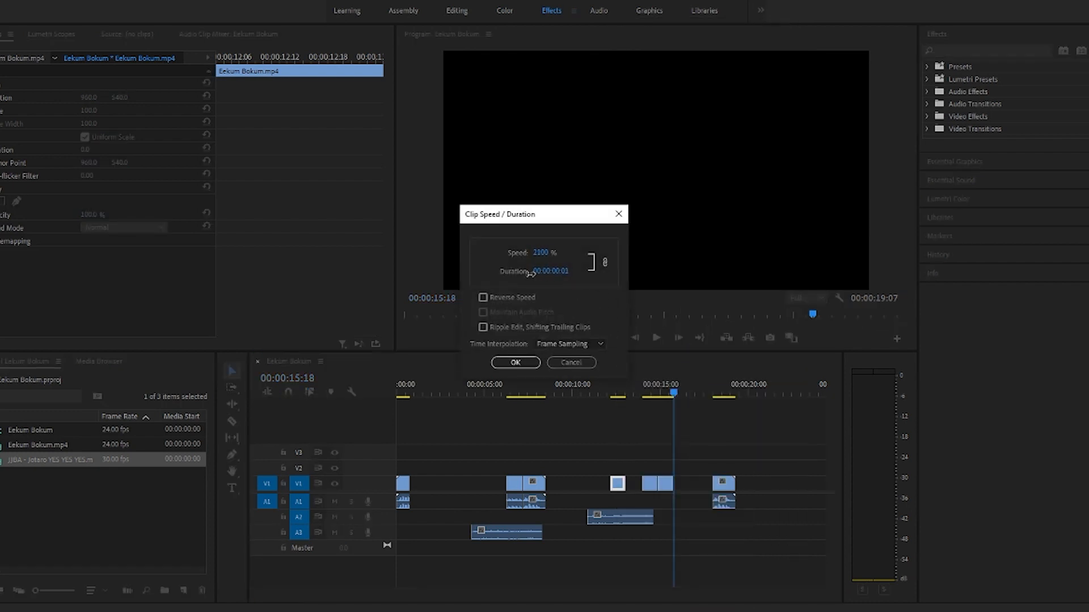
pyautogui.click(525, 365)
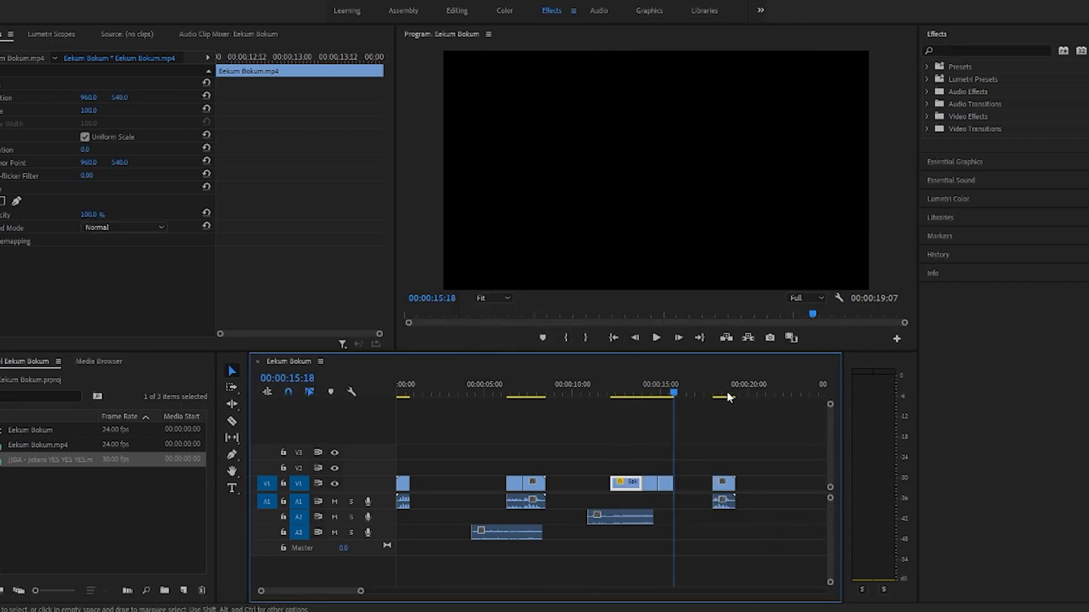
pyautogui.moveTo(668, 384); pyautogui.dragTo(616, 385)
pyautogui.press('space')
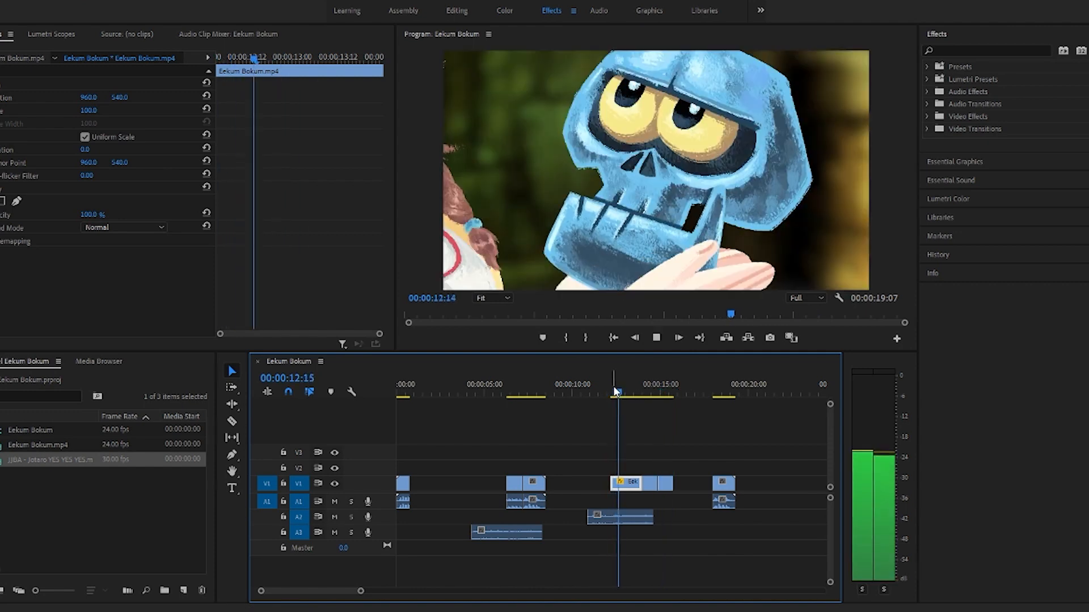
pyautogui.press('space')
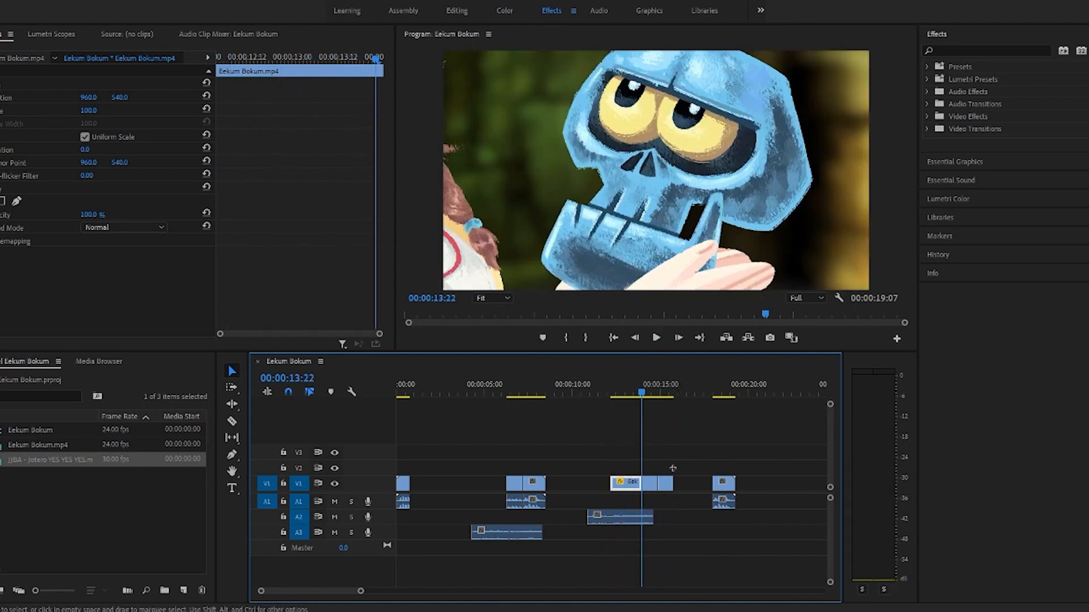
# Step: Shift the two pasted copies a little later on V1 and replay the slowed piece against the audio
pyautogui.moveTo(676, 466); pyautogui.dragTo(620, 485)
pyautogui.click(613, 396)
pyautogui.press('space')
pyautogui.press('space')
pyautogui.click(622, 434)
pyautogui.moveTo(623, 394); pyautogui.dragTo(603, 398)
pyautogui.press('space')
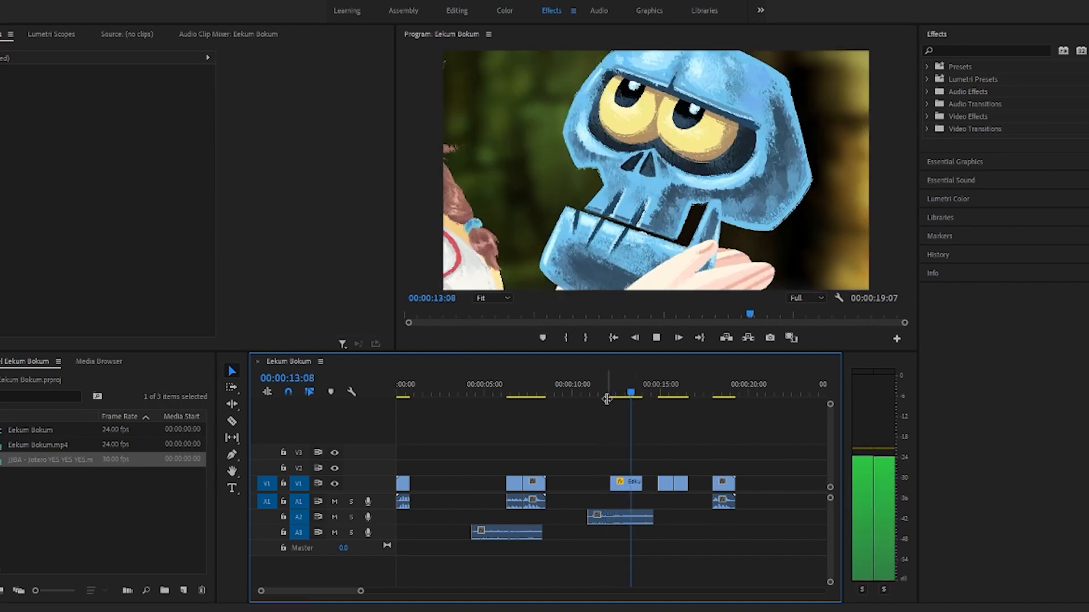
pyautogui.press('space')
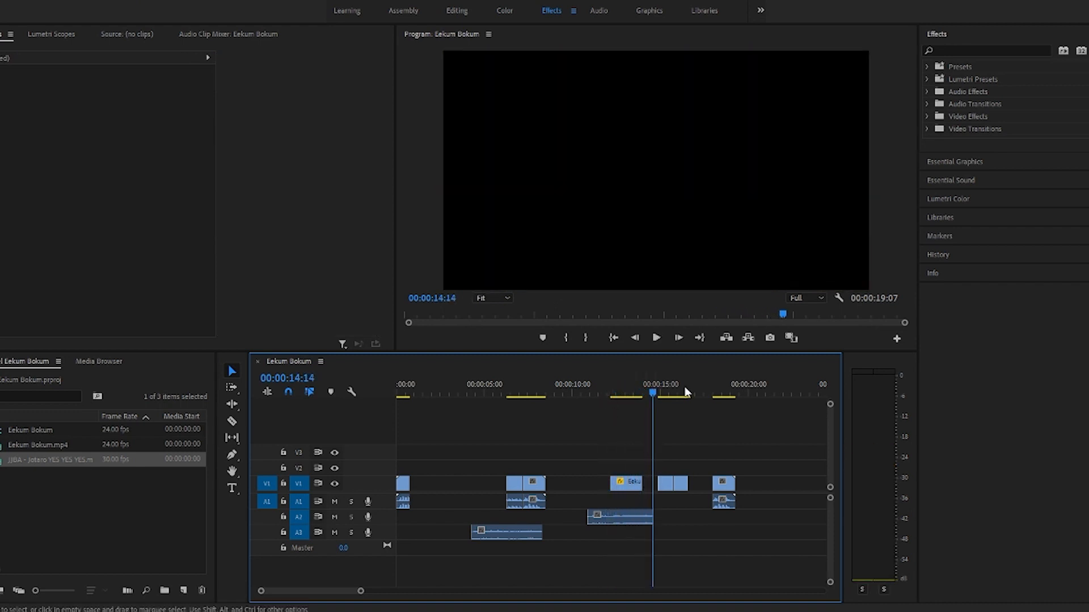
# Step: Split the slowed Eekum Bokum piece on V1 at 00:00:13:10
pyautogui.moveTo(660, 392); pyautogui.dragTo(631, 400)
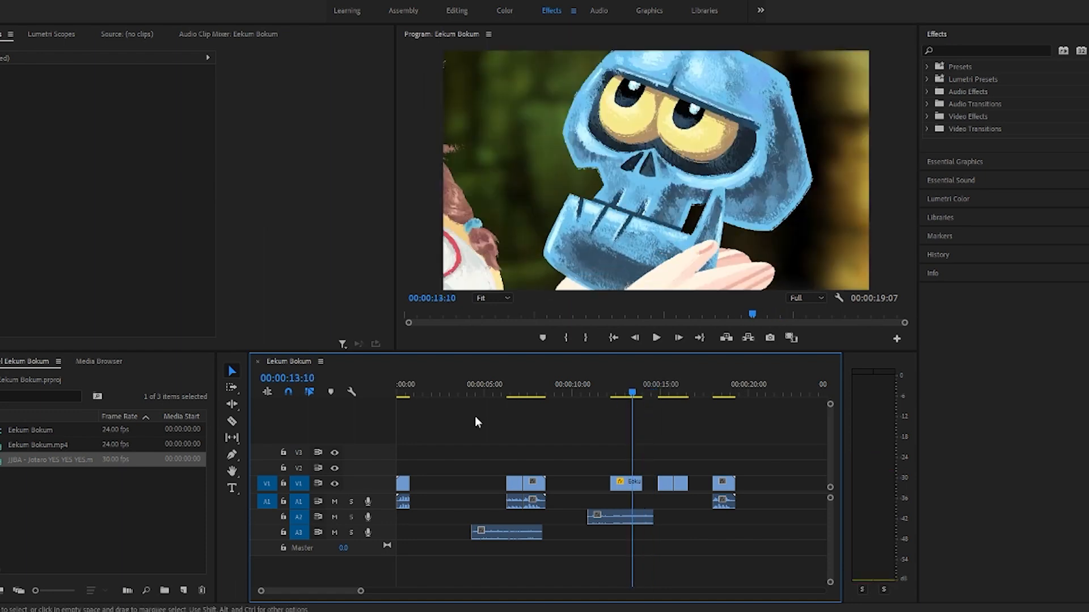
pyautogui.click(233, 423)
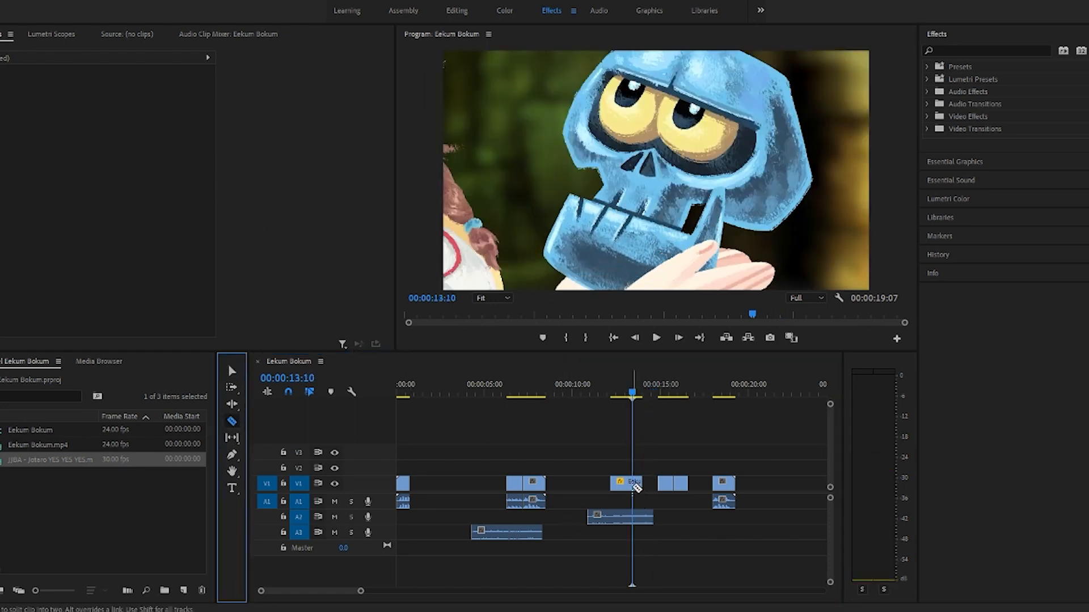
pyautogui.click(636, 486)
pyautogui.click(232, 370)
# Step: Duplicate the trailing part right after itself at about 00:00:14:00, shifting the spare copies later, and preview the result
pyautogui.click(638, 486)
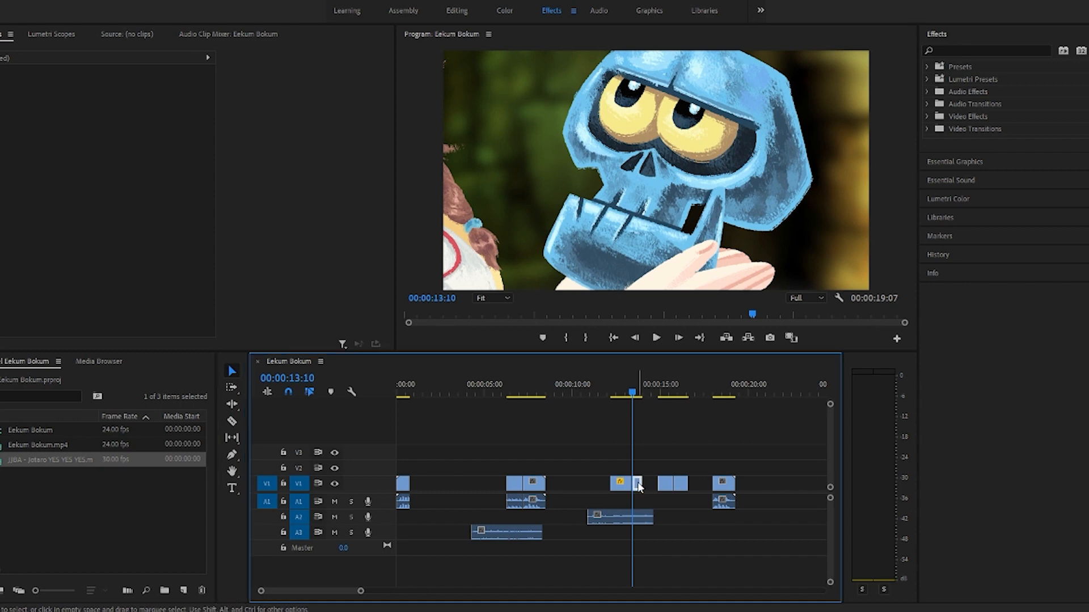
pyautogui.moveTo(660, 457)
pyautogui.mouseDown()
pyautogui.moveTo(697, 513)
pyautogui.moveTo(698, 487)
pyautogui.mouseUp()
pyautogui.moveTo(633, 394)
pyautogui.mouseDown()
pyautogui.moveTo(646, 393)
pyautogui.moveTo(614, 399)
pyautogui.mouseUp()
pyautogui.press('space')
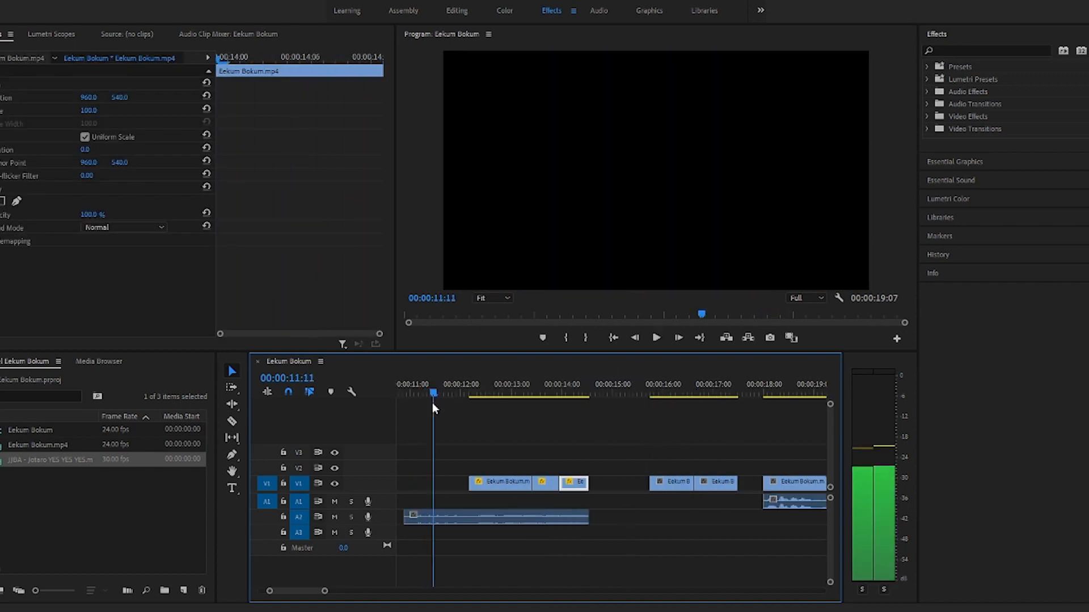
# Step: Split off the opening frames of the slowed piece at 00:00:12:06 and move them to the start of the A2 audio
pyautogui.moveTo(433, 403); pyautogui.dragTo(471, 407)
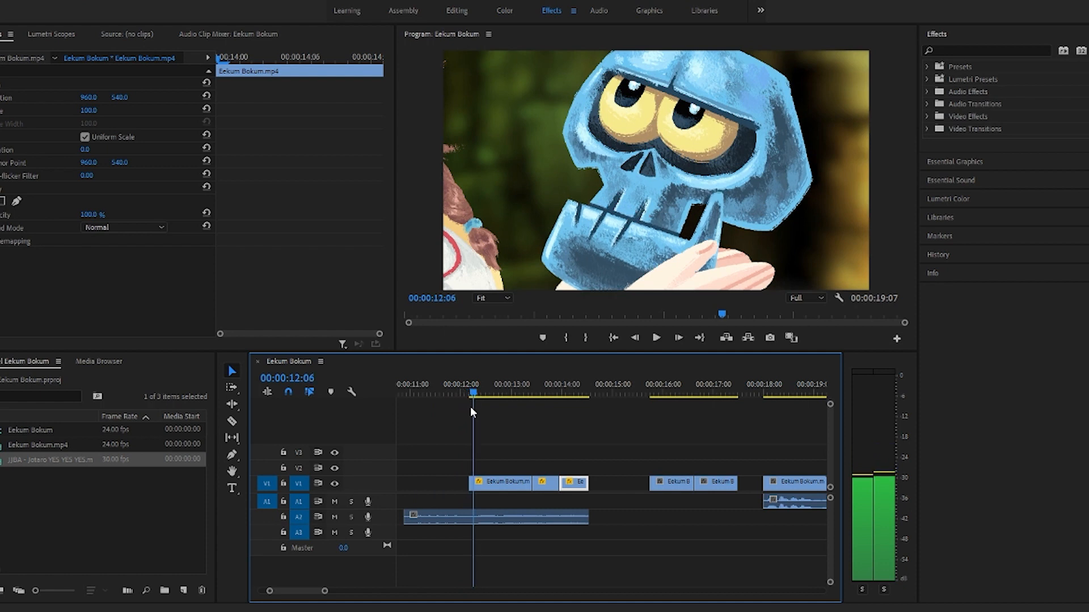
pyautogui.click(236, 424)
pyautogui.click(475, 485)
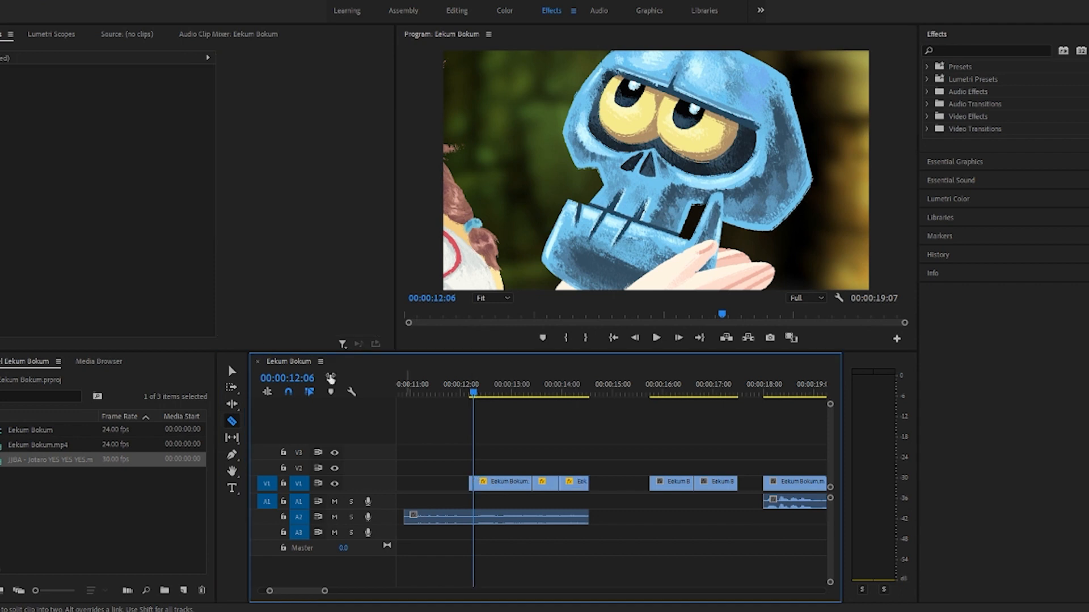
pyautogui.click(233, 372)
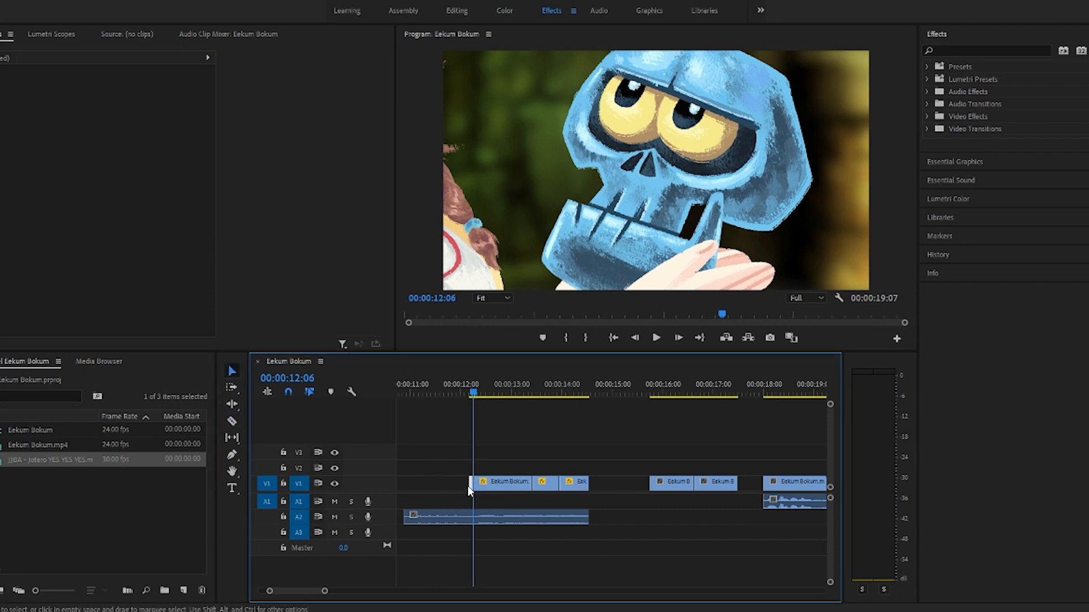
pyautogui.moveTo(471, 483); pyautogui.dragTo(406, 486)
# Step: Slow the short opening fragment to 0.97% speed with a duration of 00:00:03:20, and preview it with the audio
pyautogui.rightClick(406, 486)
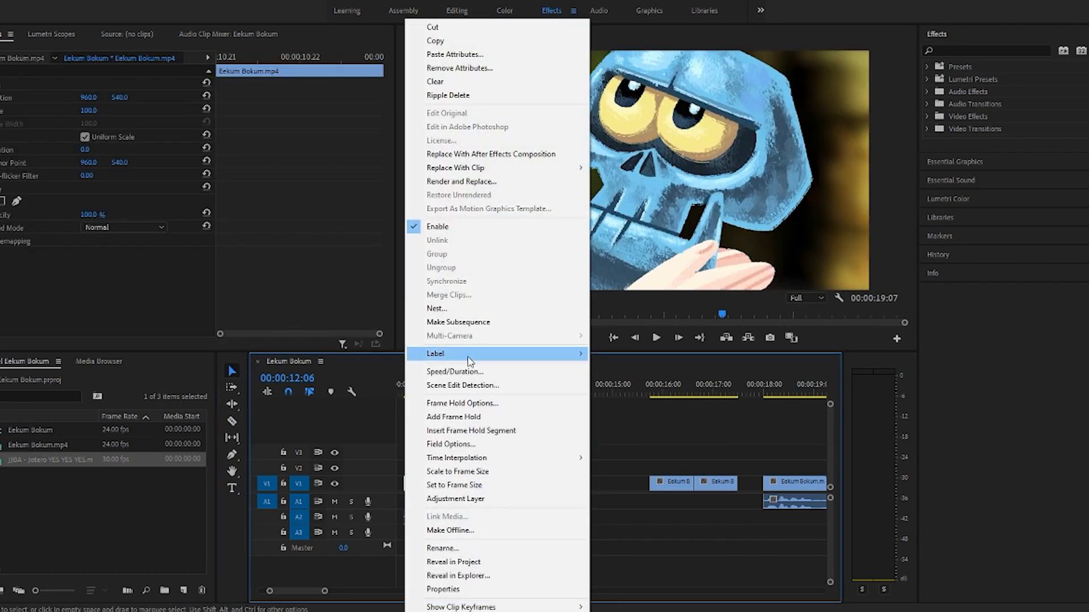
pyautogui.click(469, 371)
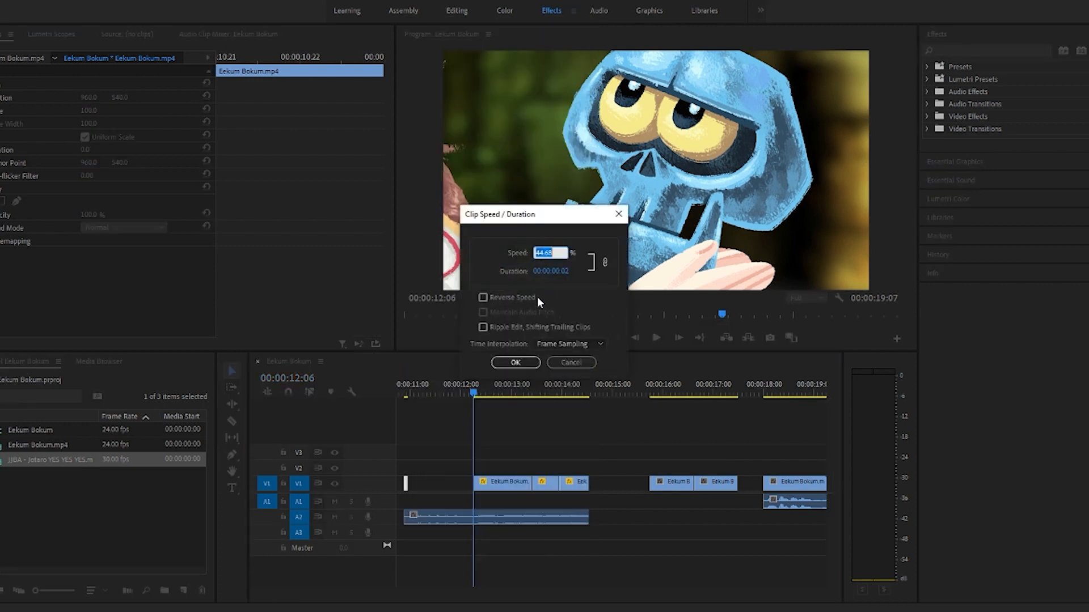
pyautogui.moveTo(545, 268); pyautogui.dragTo(527, 271)
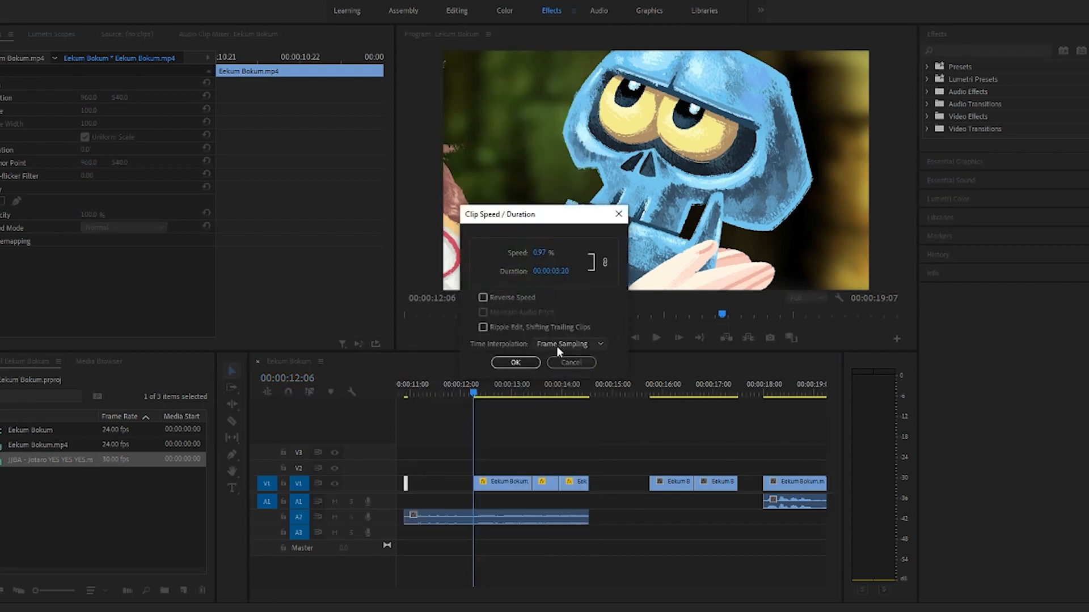
pyautogui.click(515, 362)
pyautogui.moveTo(473, 391); pyautogui.dragTo(395, 393)
pyautogui.press('space')
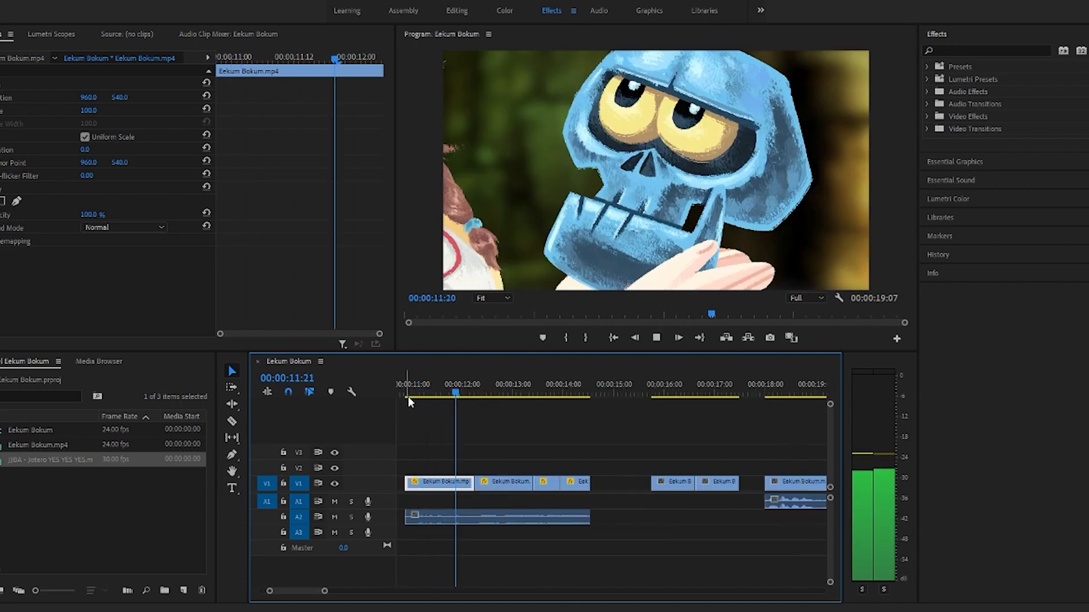
pyautogui.press('space')
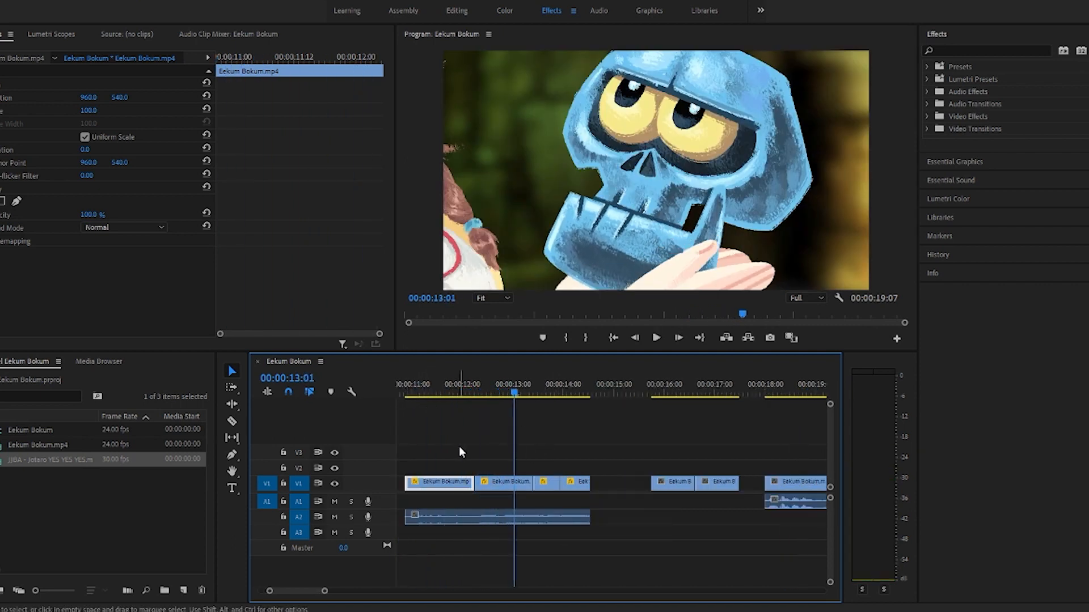
# Step: Move all the slowed pieces and their A2 audio together to directly after the first Eekum Bokum piece, about 00:00:00:19
pyautogui.moveTo(458, 447); pyautogui.dragTo(598, 546)
pyautogui.moveTo(322, 593); pyautogui.dragTo(369, 592)
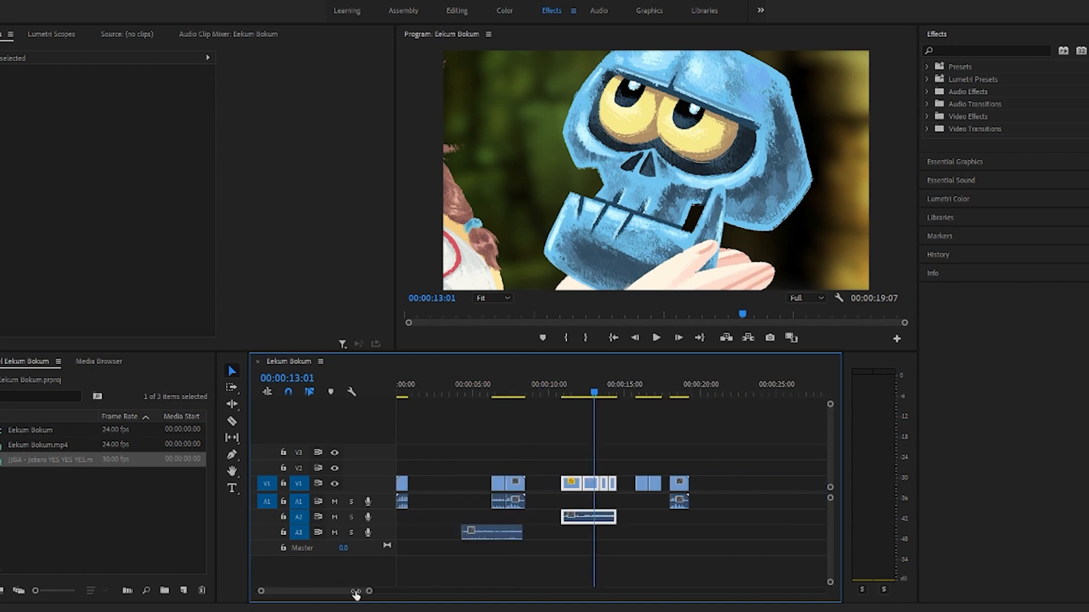
pyautogui.moveTo(572, 483); pyautogui.dragTo(426, 489)
# Step: Add an adjustment layer on V2 and apply the WGFX Glitch 01 preset from the 60 Transition WGFX Pack
pyautogui.click(927, 67)
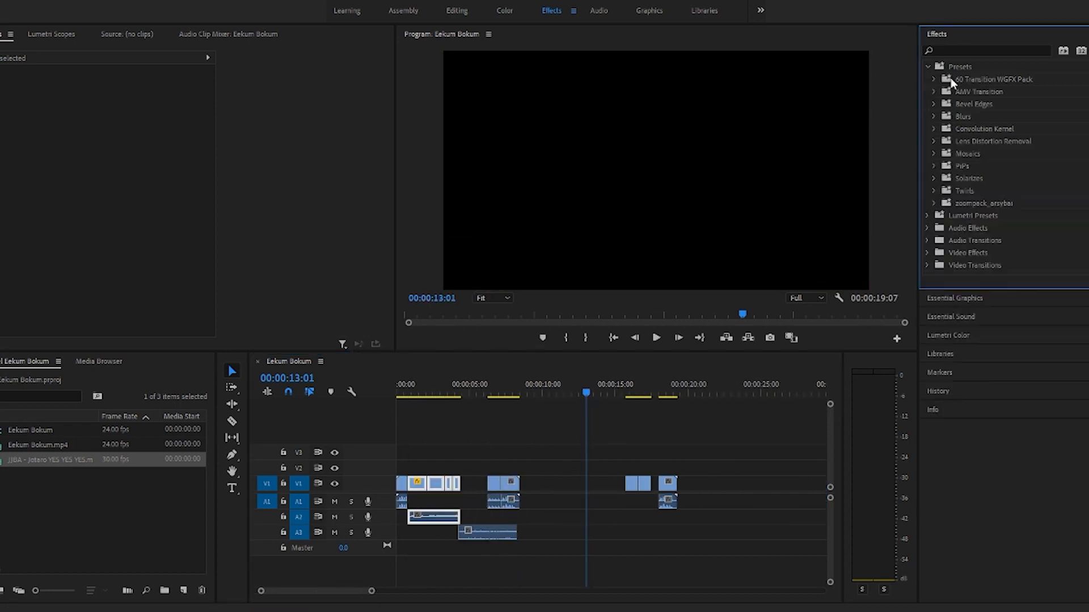
pyautogui.click(934, 78)
pyautogui.click(942, 91)
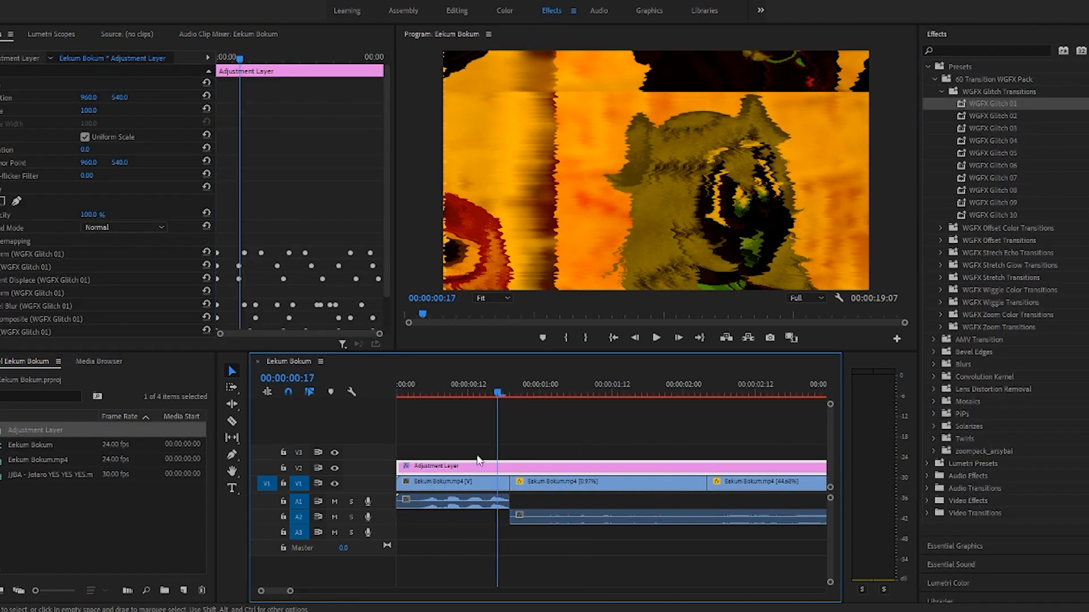
# Step: Place the glitch adjustment layer as a short clip over the start of the slowed footage and review it around 00:00:01:05
pyautogui.click(412, 397)
pyautogui.moveTo(414, 400); pyautogui.dragTo(399, 415)
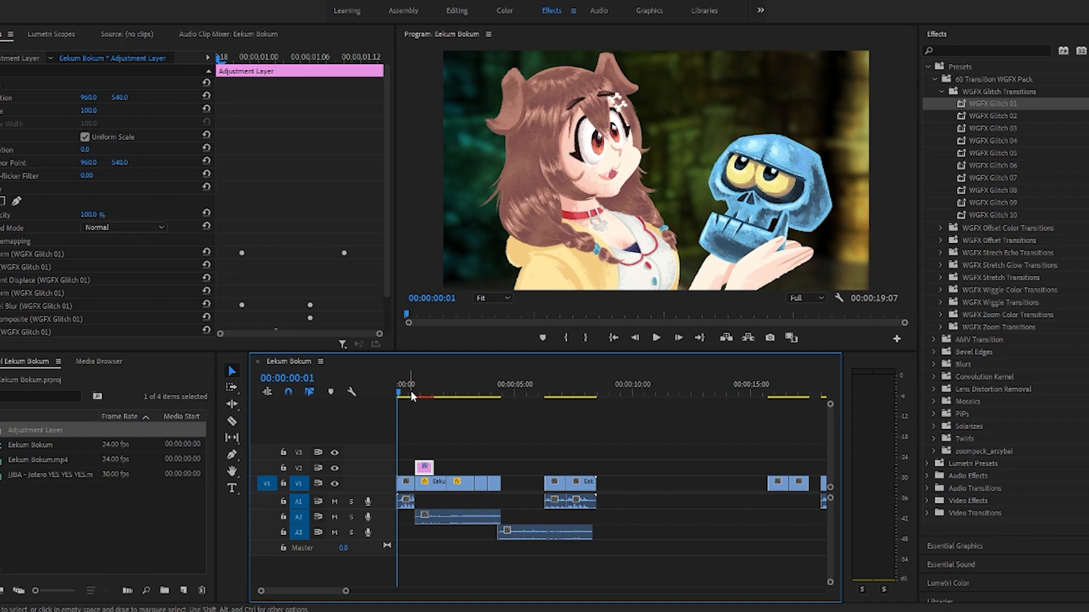
pyautogui.click(421, 397)
pyautogui.moveTo(422, 397); pyautogui.dragTo(425, 398)
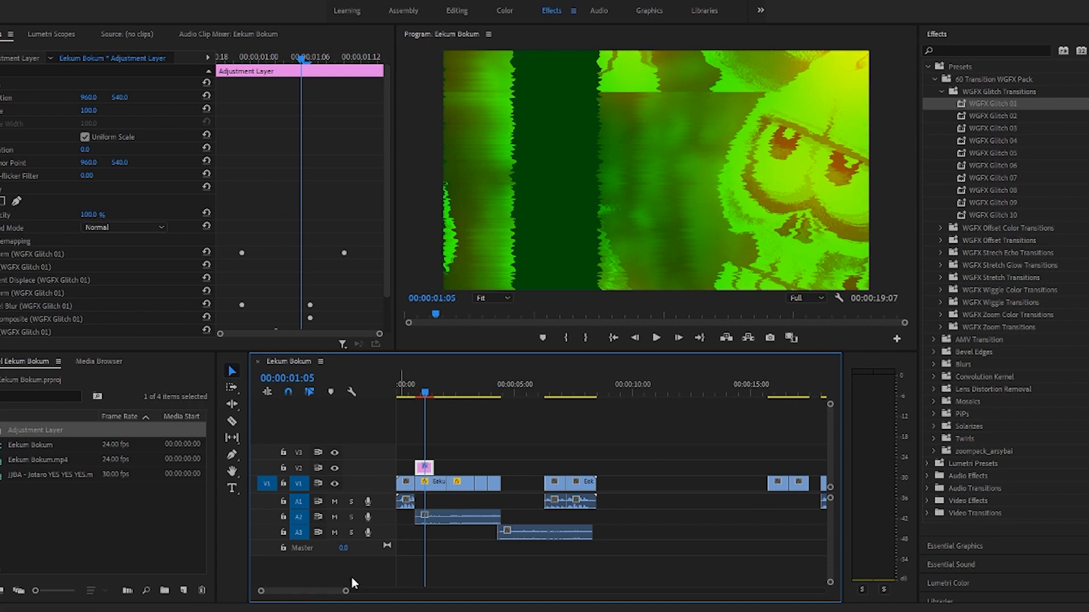
# Step: Move the last Eekum Bokum piece to about 00:00:11:02 and delete only its audio
pyautogui.moveTo(345, 590); pyautogui.dragTo(369, 593)
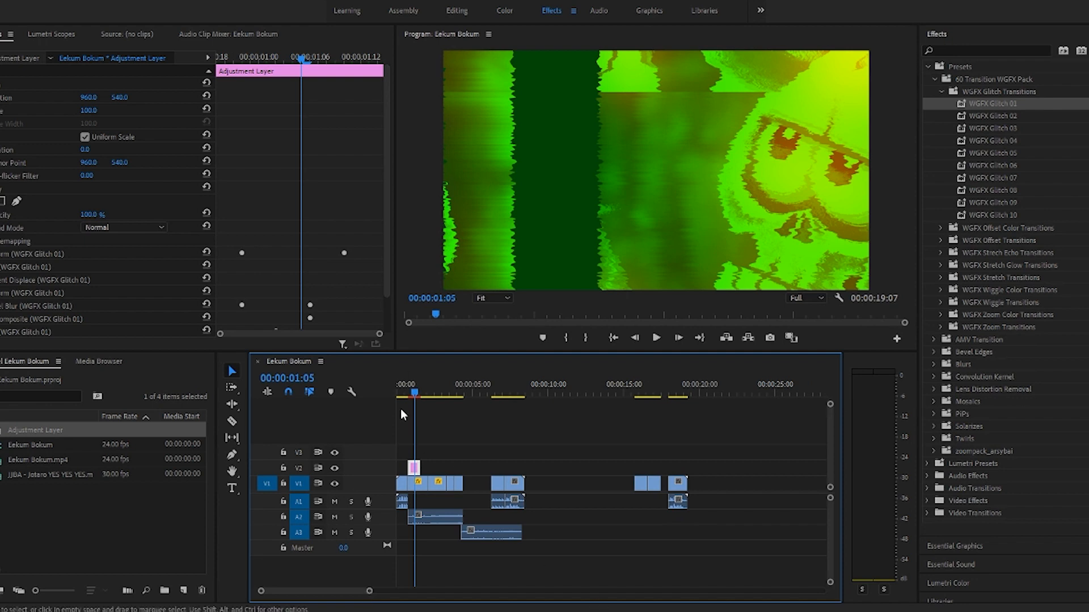
pyautogui.moveTo(416, 390); pyautogui.dragTo(674, 436)
pyautogui.moveTo(681, 483); pyautogui.dragTo(575, 484)
pyautogui.moveTo(673, 393); pyautogui.dragTo(567, 411)
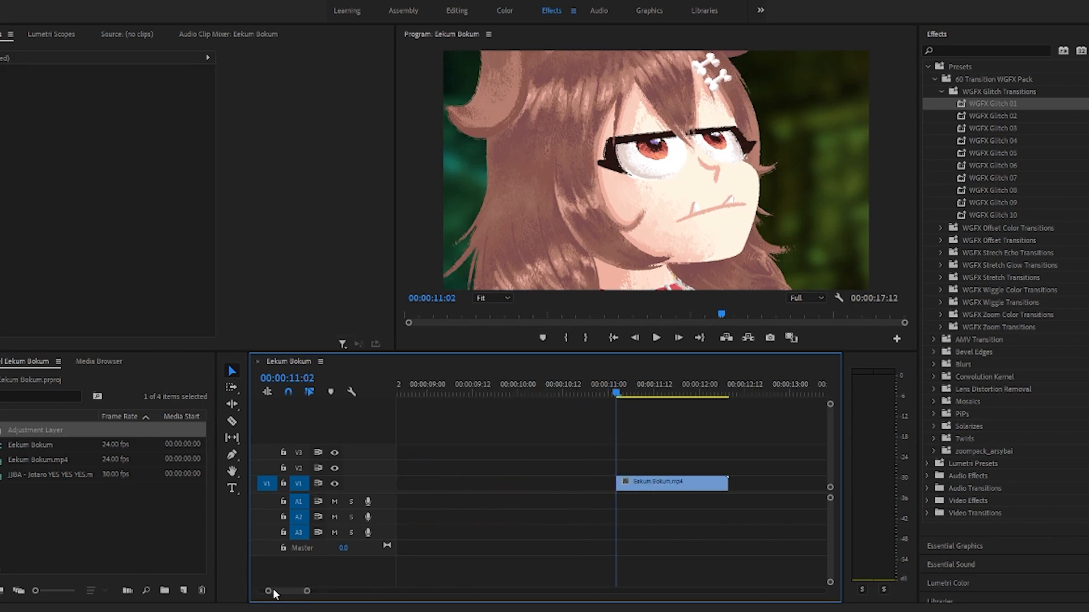
pyautogui.moveTo(269, 592); pyautogui.dragTo(250, 593)
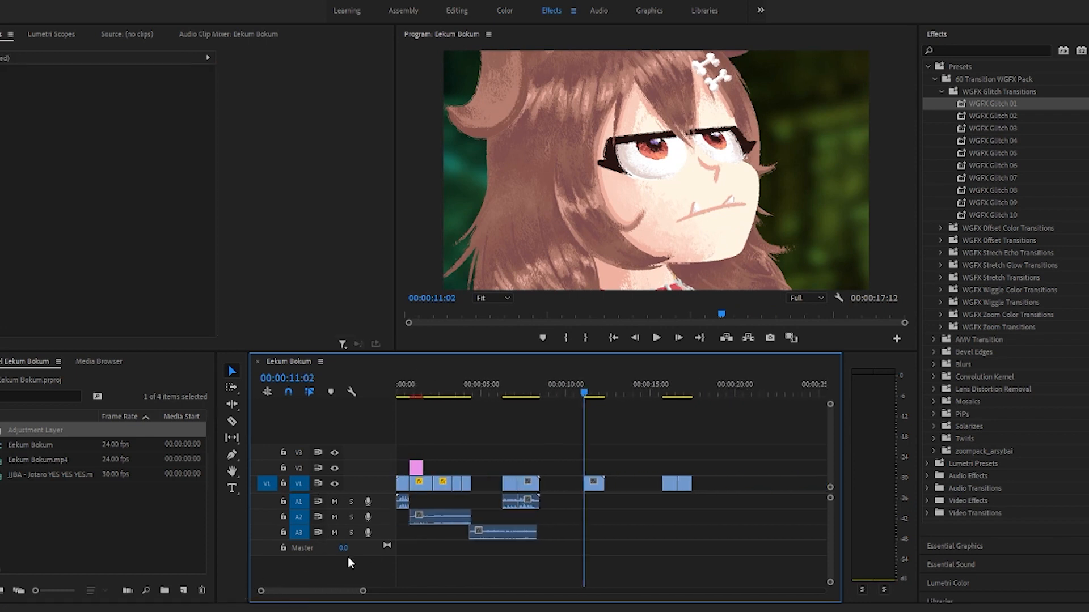
# Step: Move the second JJBA audio section to A2 at 00:00:11:02, under the video-only piece, and play it
pyautogui.click(595, 487)
pyautogui.moveTo(486, 538); pyautogui.dragTo(594, 510)
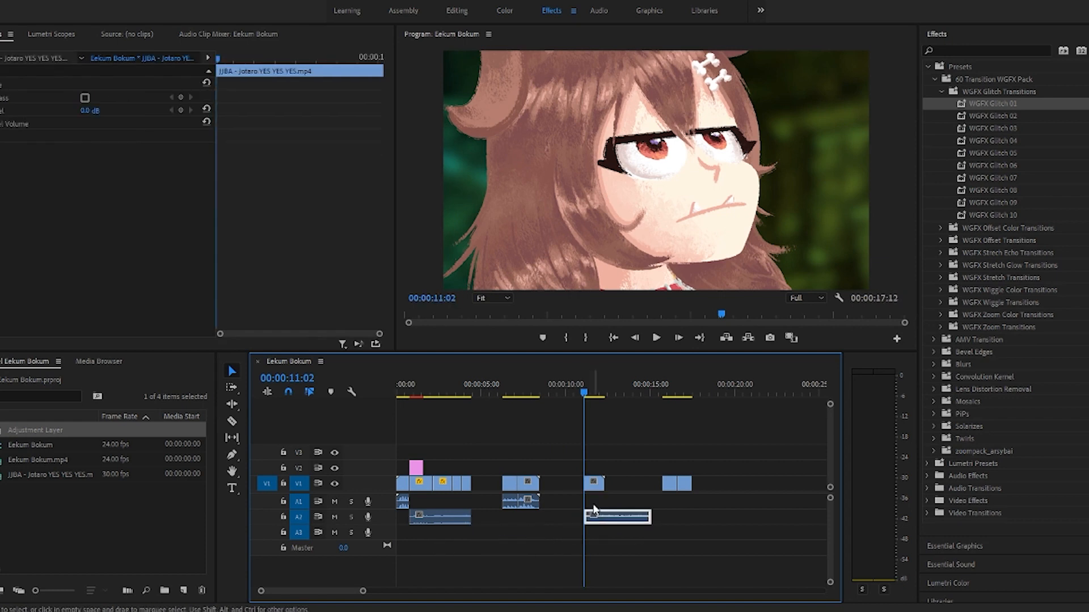
pyautogui.press('space')
# Step: Slow the Eekum Bokum video piece at 00:00:11:02 to 40% speed and play it back against the second JJBA audio section
pyautogui.click(593, 483)
pyautogui.hotkey('ctrl', 'r')
pyautogui.write('40')
pyautogui.press('Return')
pyautogui.press('space')
# Step: Cut the slowed Eekum Bokum piece, retime its second section to 45.11% speed, and play through to about 00:00:13:22
pyautogui.click(232, 421)
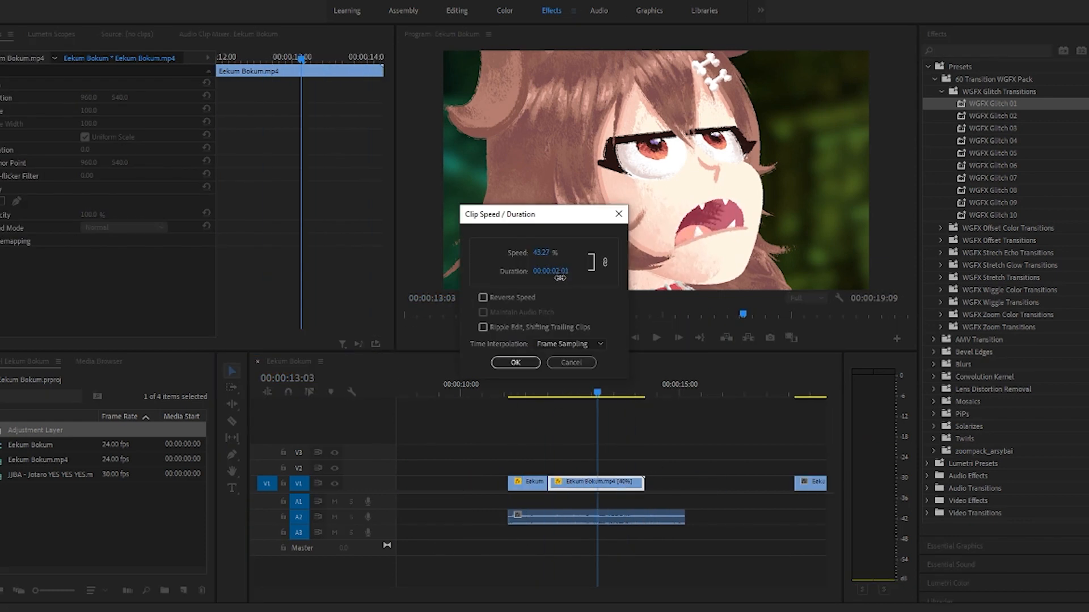
pyautogui.press('Return')
pyautogui.press('space')
pyautogui.press('space')
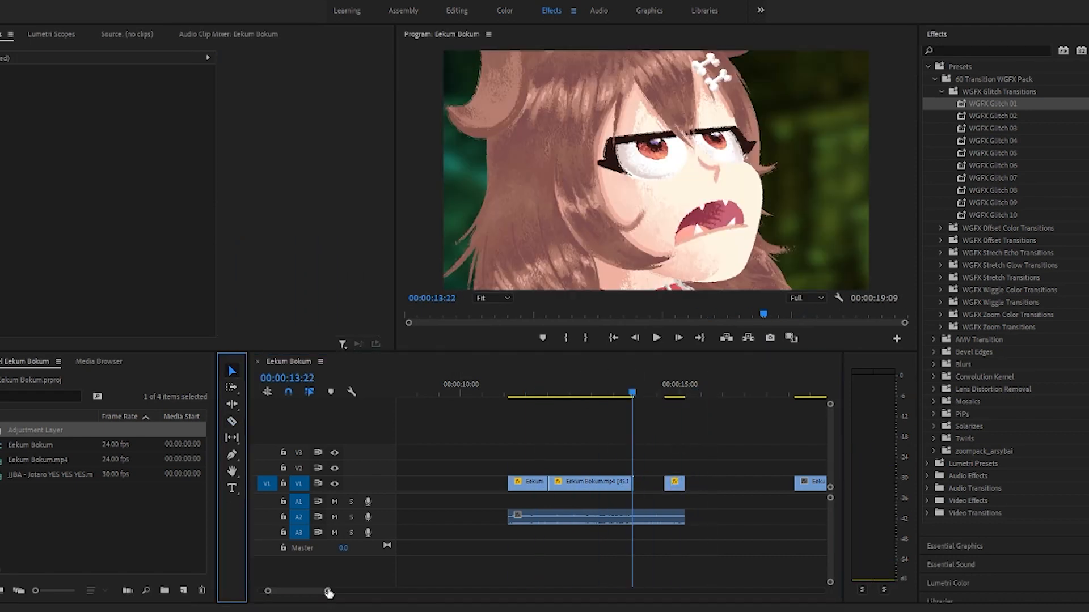
# Step: Slow the one-frame Eekum Bokum piece at 00:00:13:22 to 0.59% so it reaches the next piece, and play the result
pyautogui.moveTo(328, 591); pyautogui.dragTo(292, 591)
pyautogui.rightClick(620, 485)
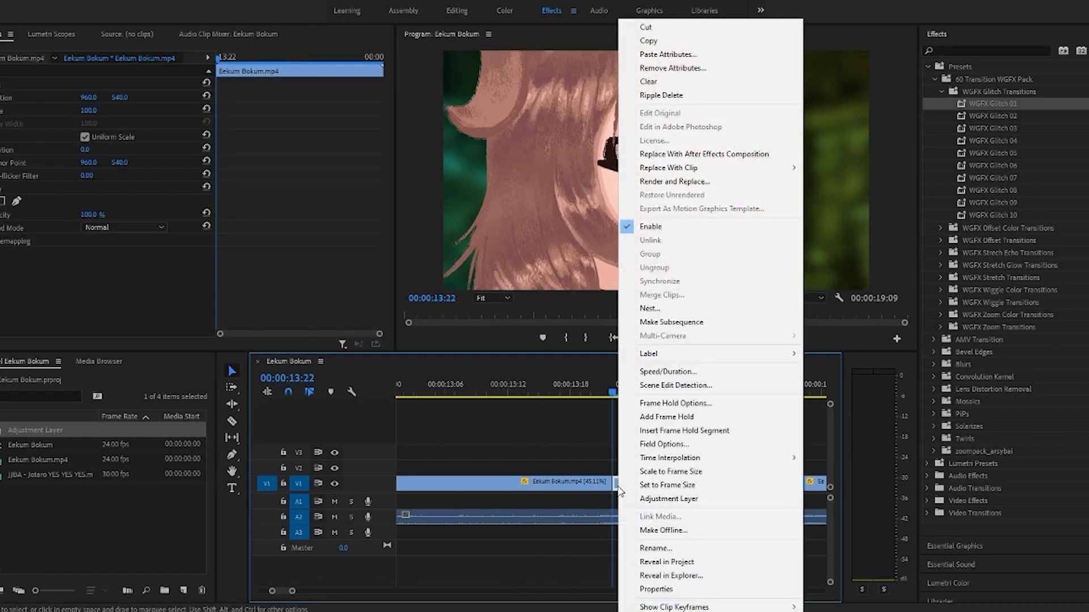
pyautogui.click(647, 372)
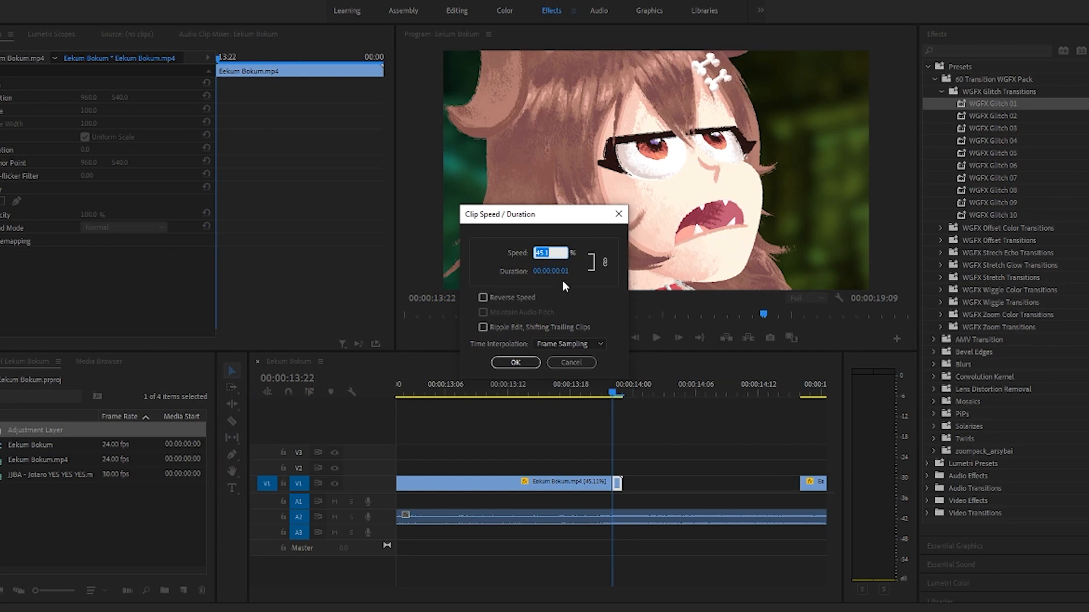
pyautogui.moveTo(553, 271); pyautogui.dragTo(525, 272)
pyautogui.click(516, 366)
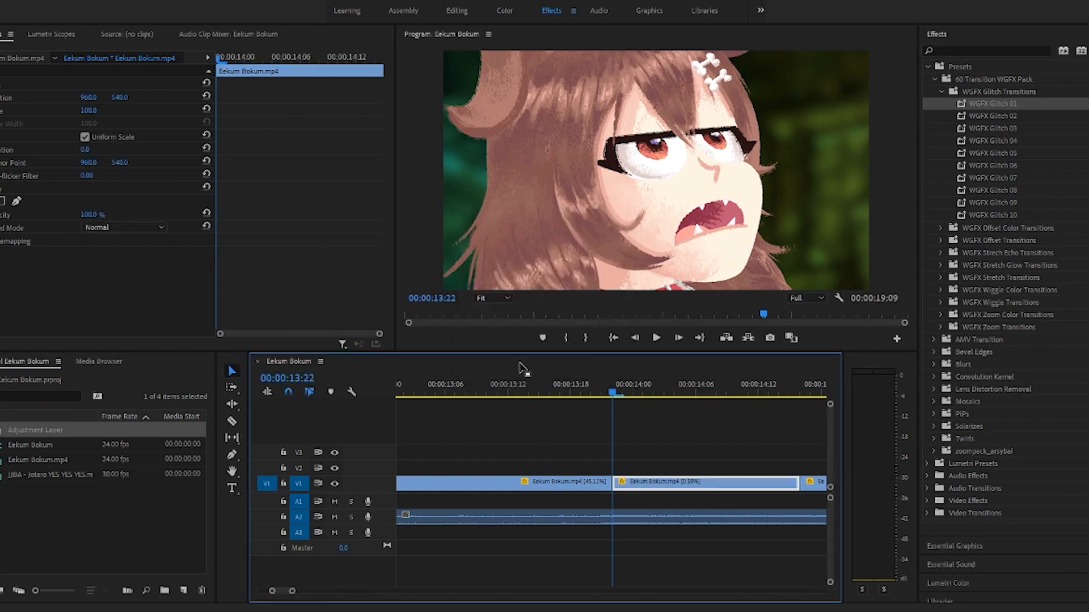
pyautogui.press('space')
pyautogui.press('space')
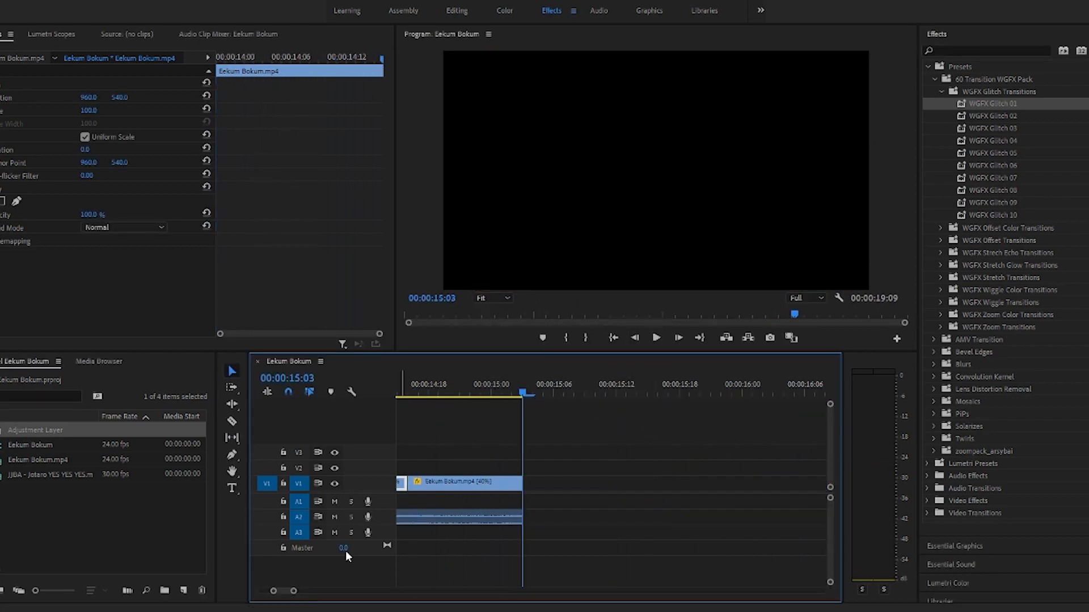
# Step: Place the playhead at 00:00:12:18 and collapse the WGFX Glitch Transitions and 60 Transition WGFX Pack preset folders
pyautogui.moveTo(293, 591); pyautogui.dragTo(347, 591)
pyautogui.click(550, 392)
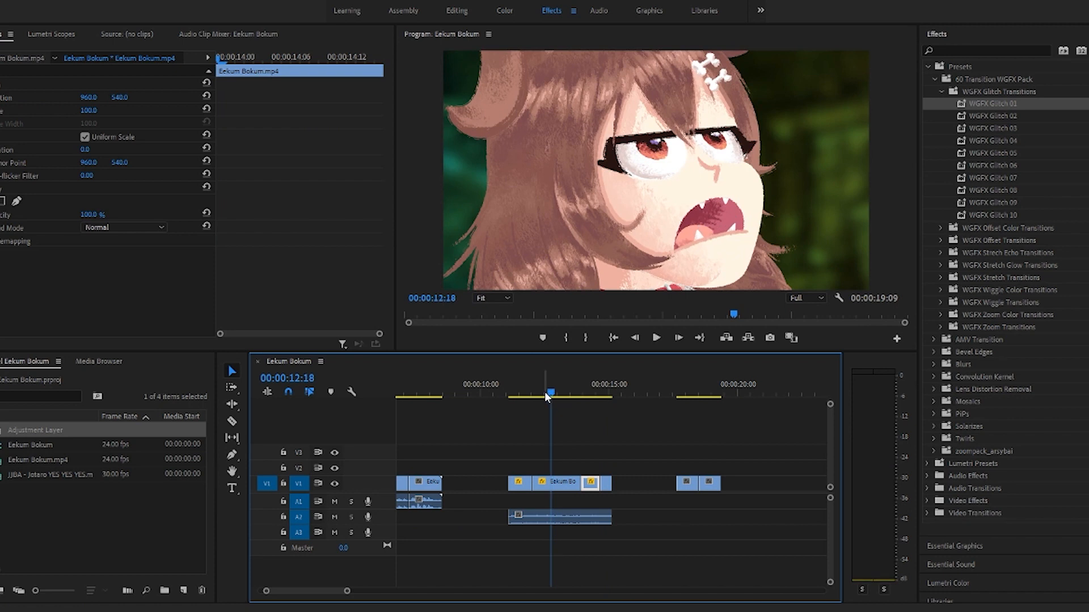
pyautogui.click(943, 91)
pyautogui.click(932, 77)
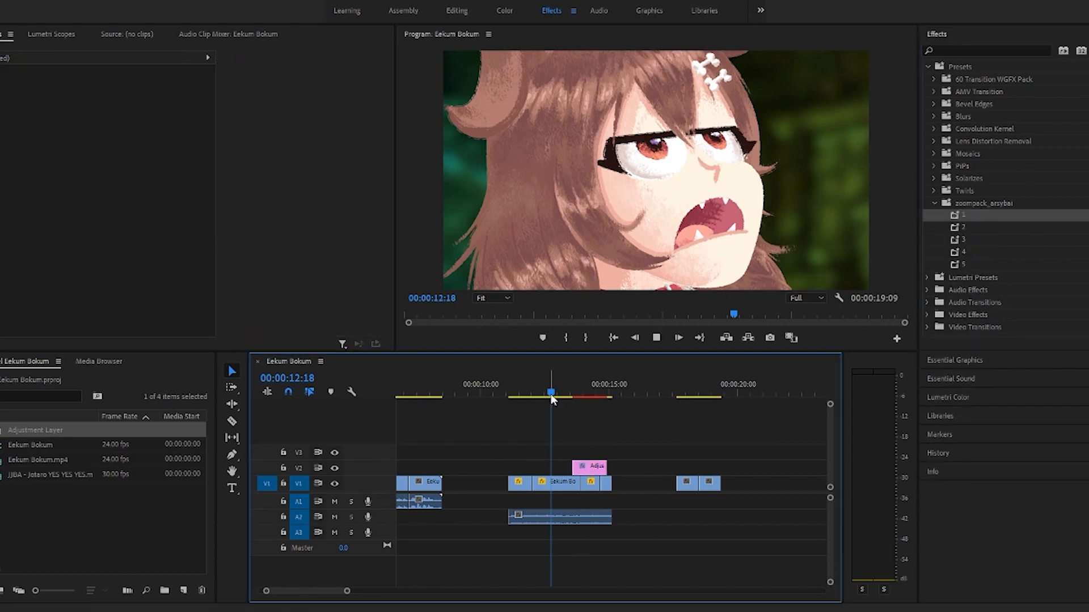
# Step: Play the second half of the joined sequence to review its retimed pieces and second adjustment layer
pyautogui.press('=')
pyautogui.click(477, 396)
pyautogui.press('space')
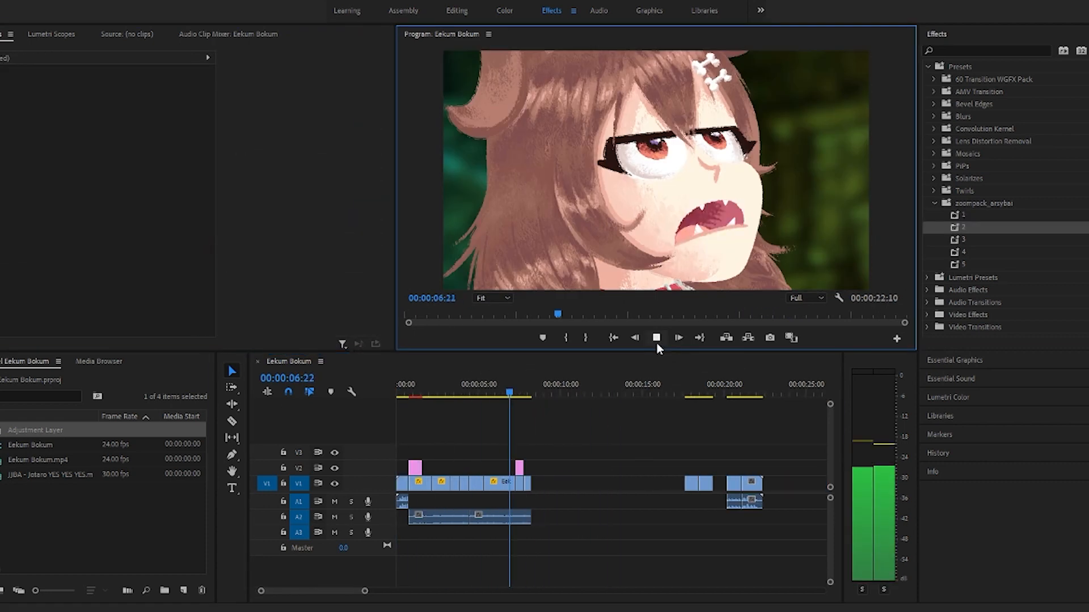
pyautogui.click(656, 337)
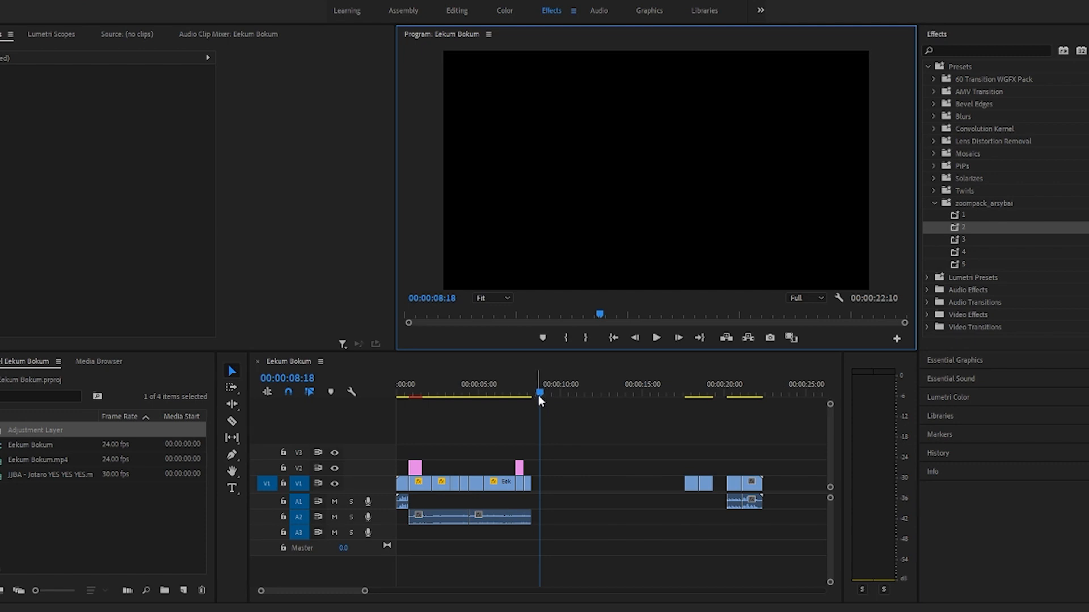
# Step: Delete the leftover clips after the end of the finished edit and play the whole sequence from the start
pyautogui.press('Home')
pyautogui.click(644, 464)
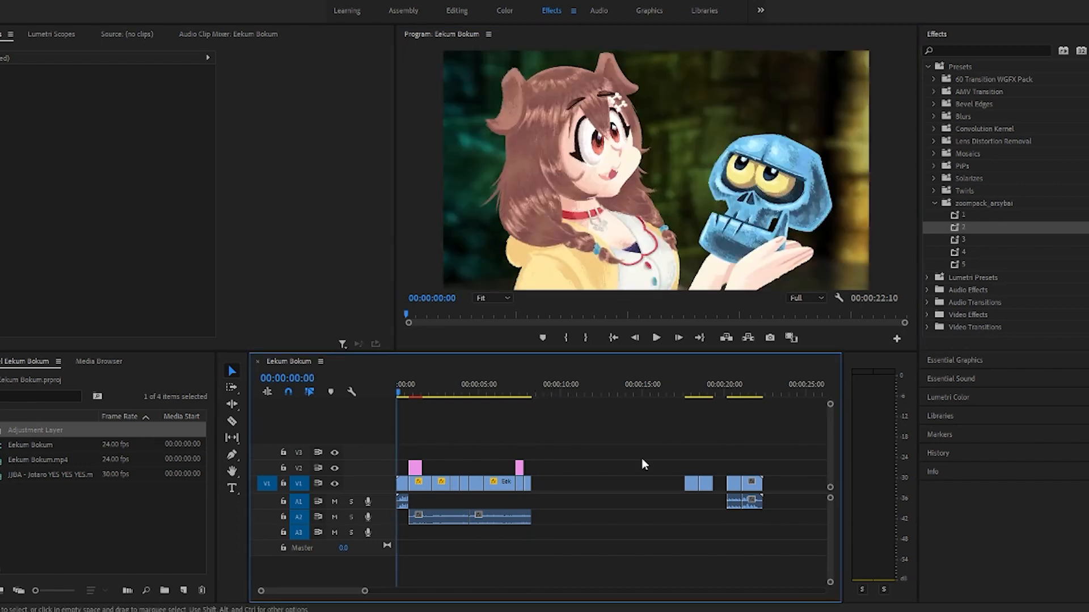
pyautogui.moveTo(690, 457); pyautogui.dragTo(761, 532)
pyautogui.press('Delete')
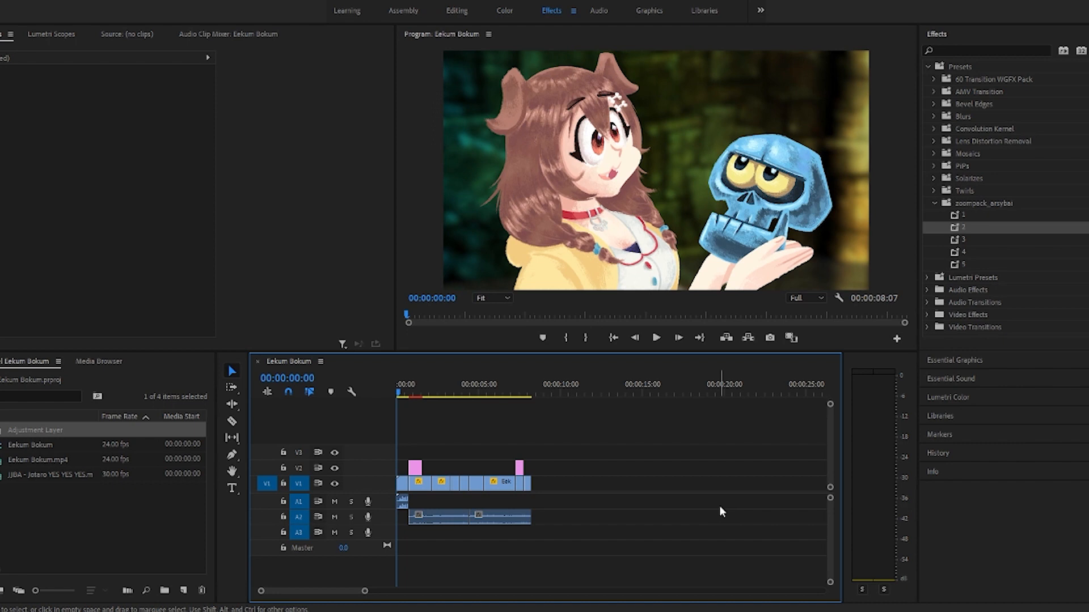
pyautogui.press('space')
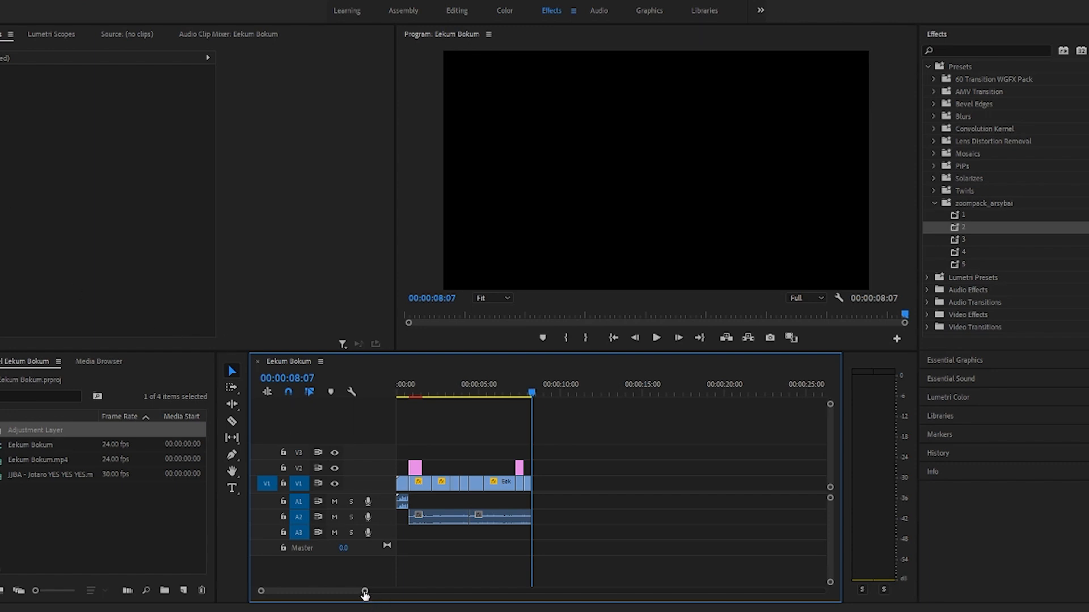
pyautogui.scroll(3, 365, 591)
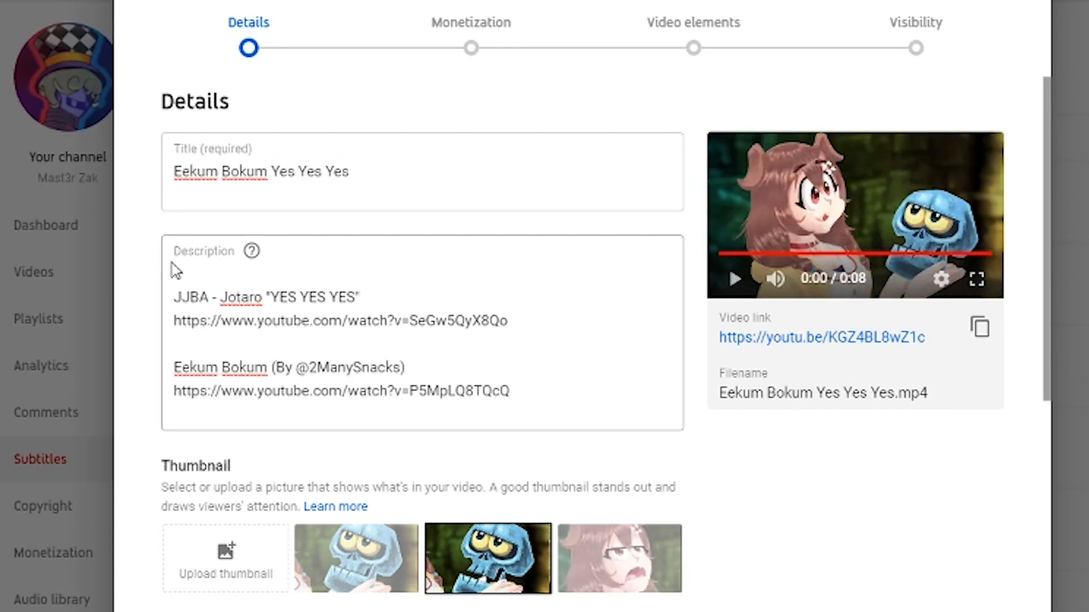
# Step: In YouTube Studio, add a blank line above the JJBA - Jotaro "YES YES YES" credit in the video description
pyautogui.click(173, 297)
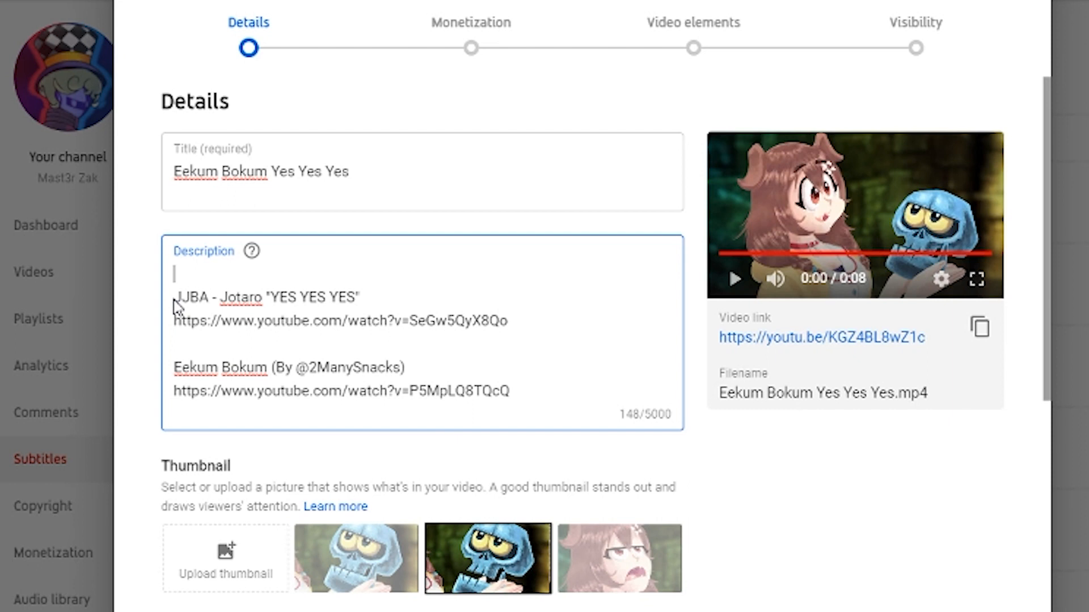
pyautogui.press('Return')
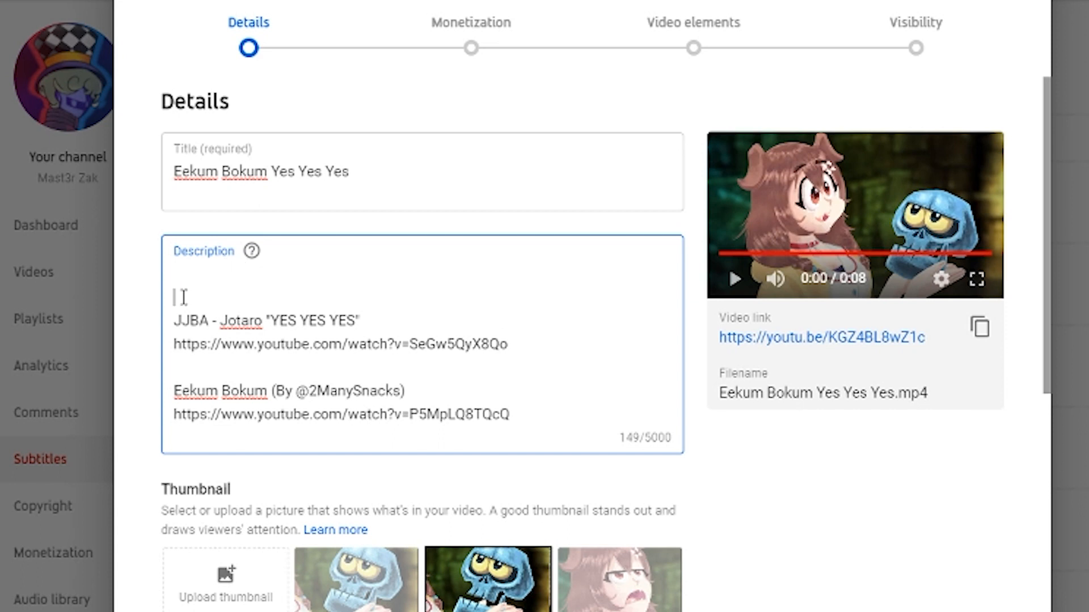
pyautogui.click(205, 279)
pyautogui.write('H')
pyautogui.press('BackSpace')
# Step: Add the video to the Memes I've Made playlist and mark it as not made for kids
pyautogui.scroll(-3, 530, 356)
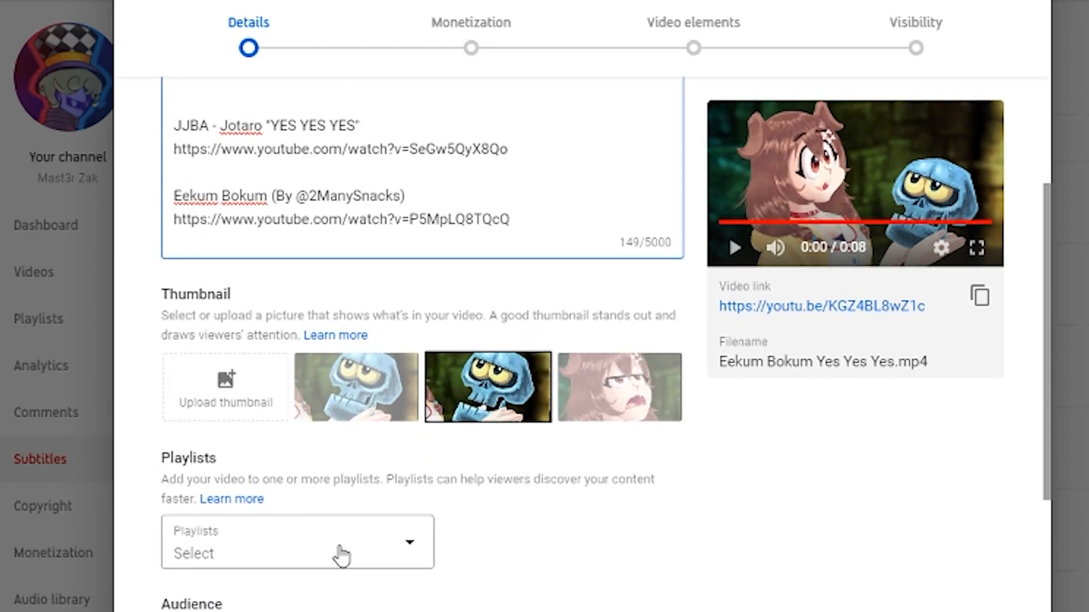
pyautogui.click(340, 554)
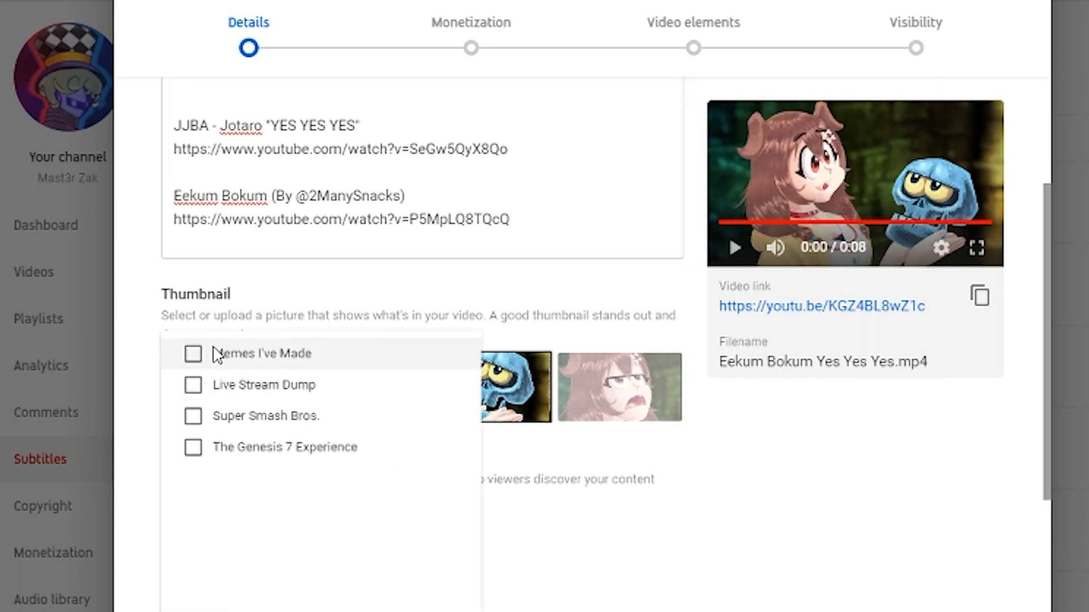
pyautogui.click(218, 356)
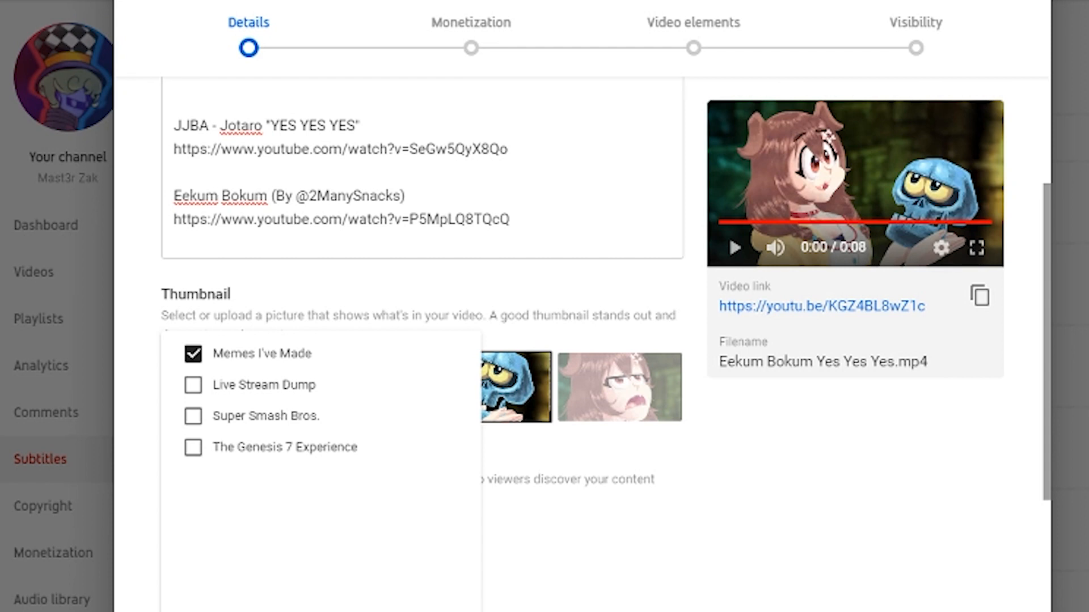
pyautogui.moveTo(336, 358); pyautogui.dragTo(199, 365)
pyautogui.click(453, 610)
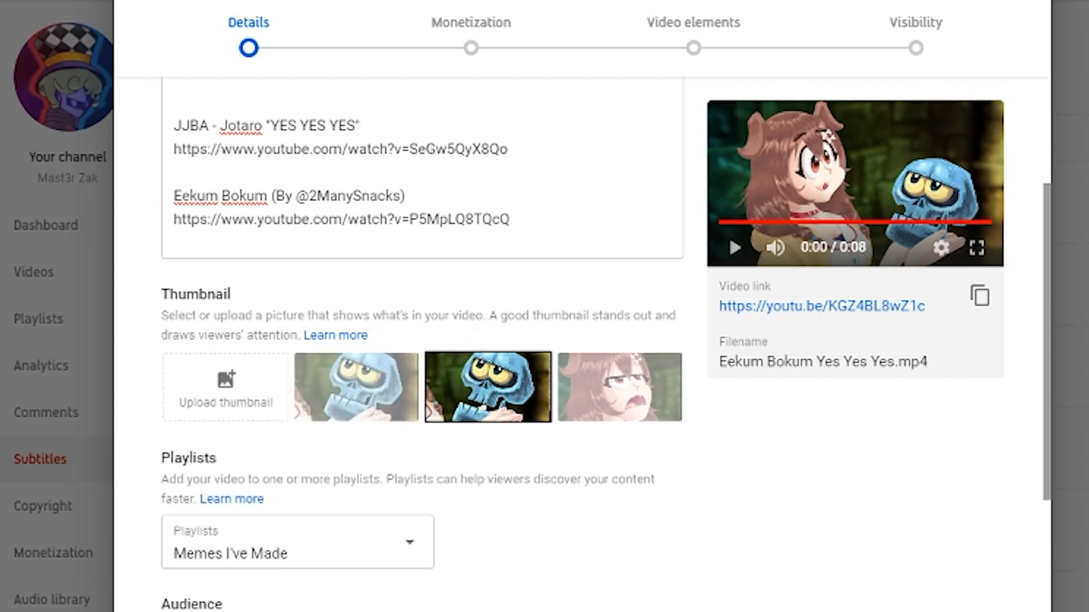
pyautogui.scroll(-3, 407, 494)
pyautogui.click(264, 593)
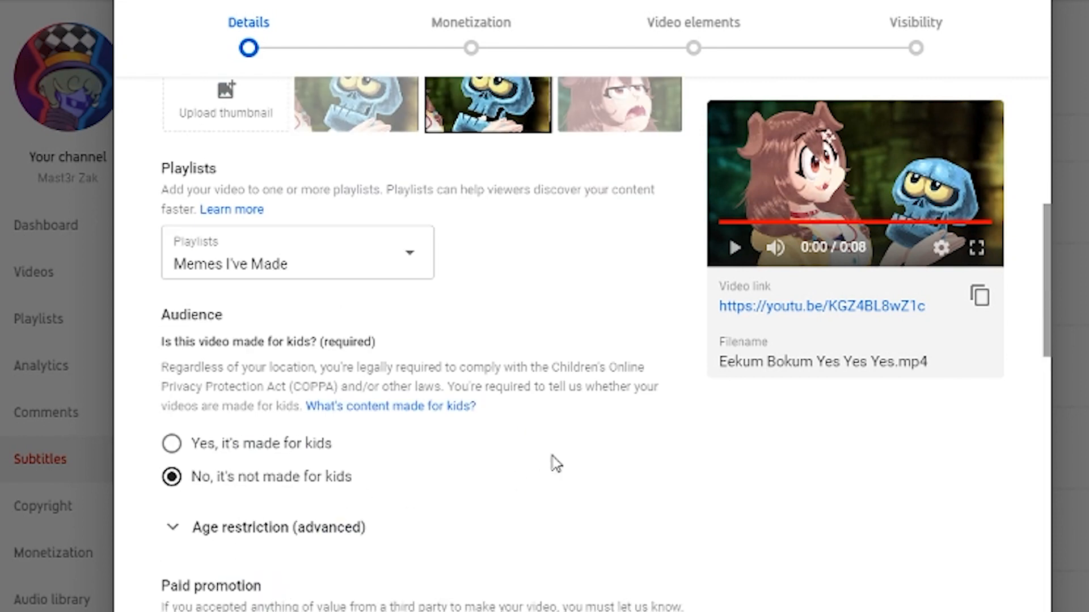
# Step: Add the tag "Eekum Bokum Tutorial" to the video's details
pyautogui.scroll(-10, 530, 461)
pyautogui.scroll(3, 306, 216)
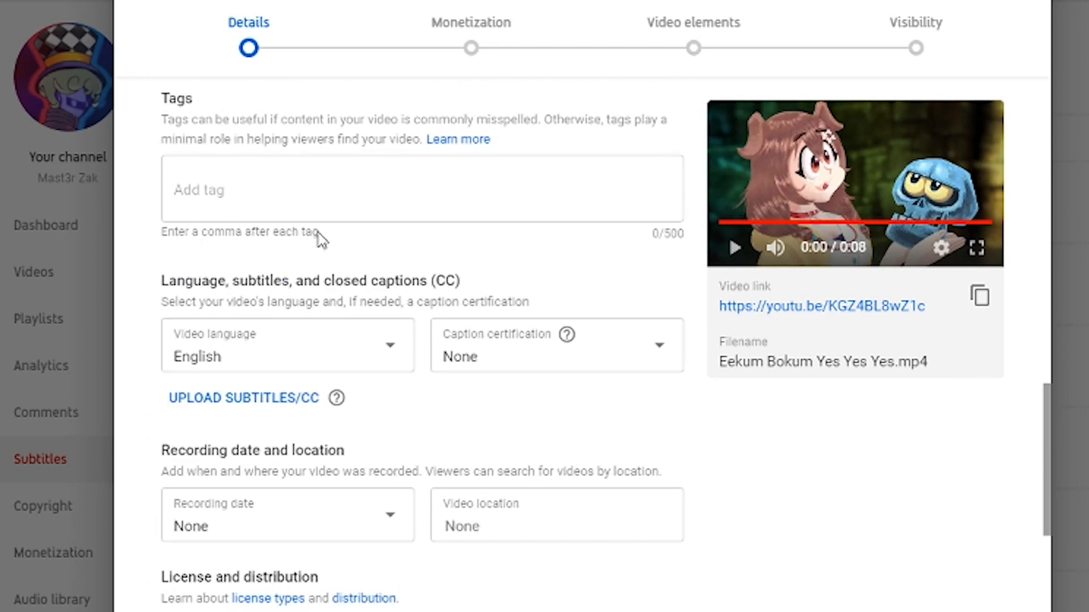
pyautogui.click(308, 204)
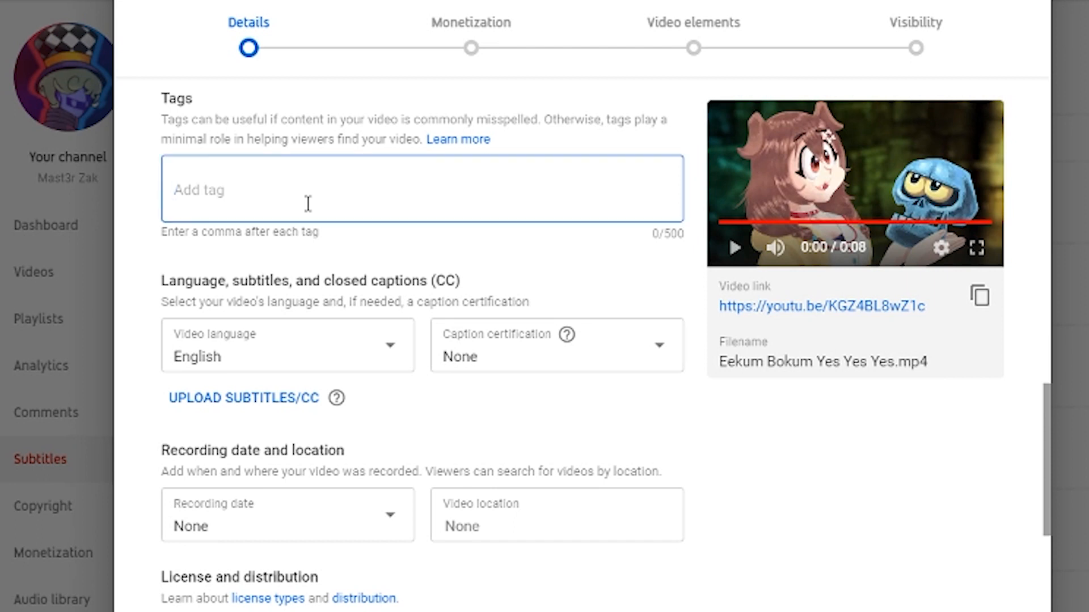
pyautogui.write('Eekum Bokum Tutorial')
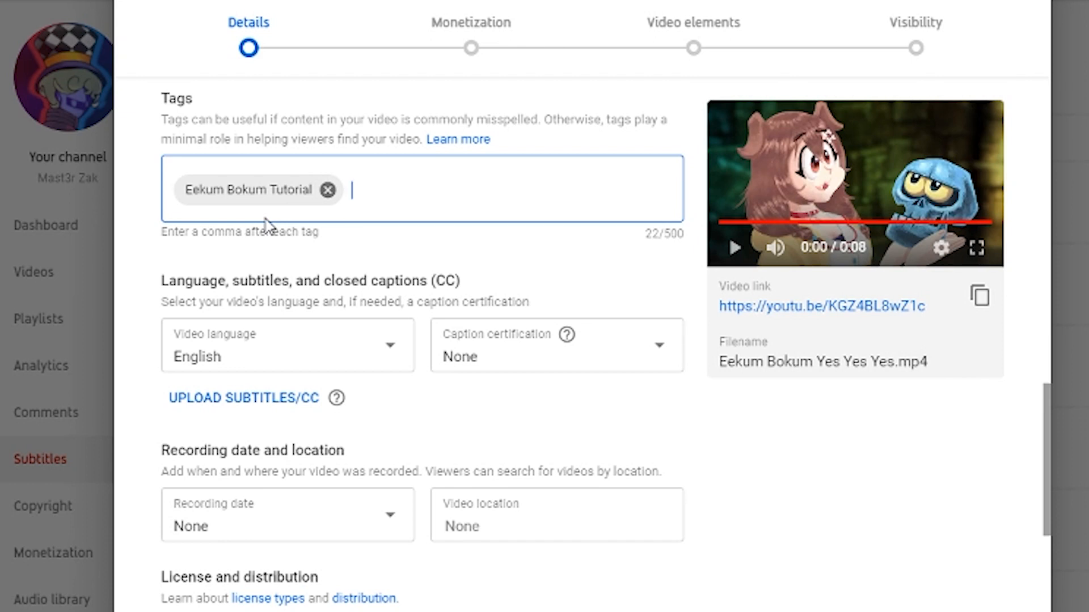
pyautogui.click(558, 390)
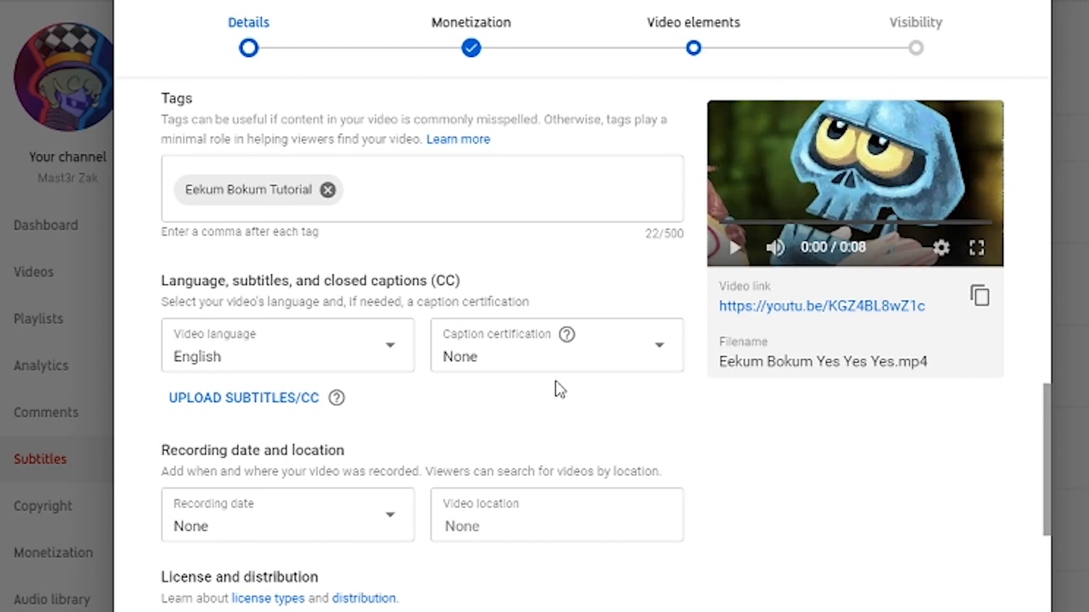